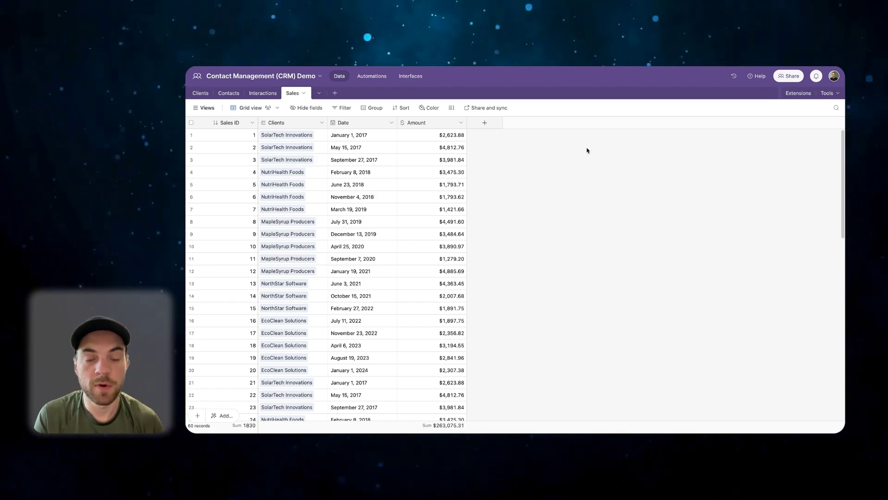
Create a default-named interface with a Dashboard layout connected to the Sales table.
{"action": "left_click", "coordinate": [409, 76]}
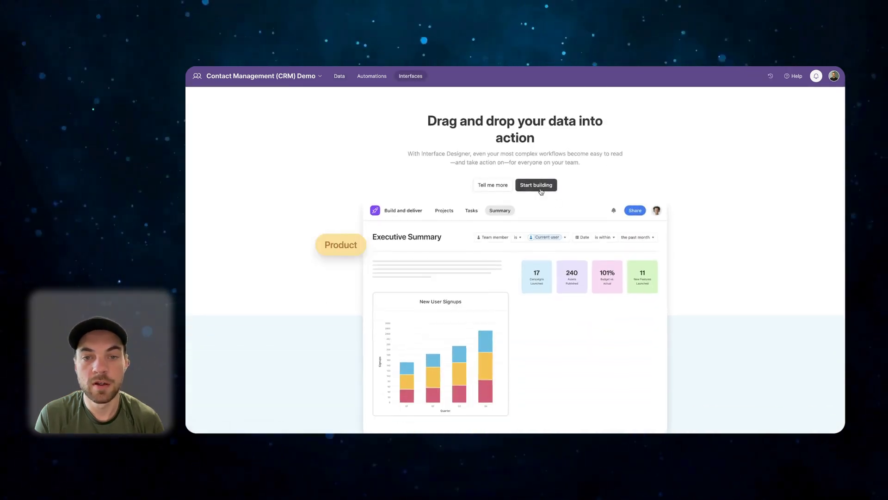
{"action": "left_click", "coordinate": [536, 185]}
{"action": "left_click", "coordinate": [444, 261]}
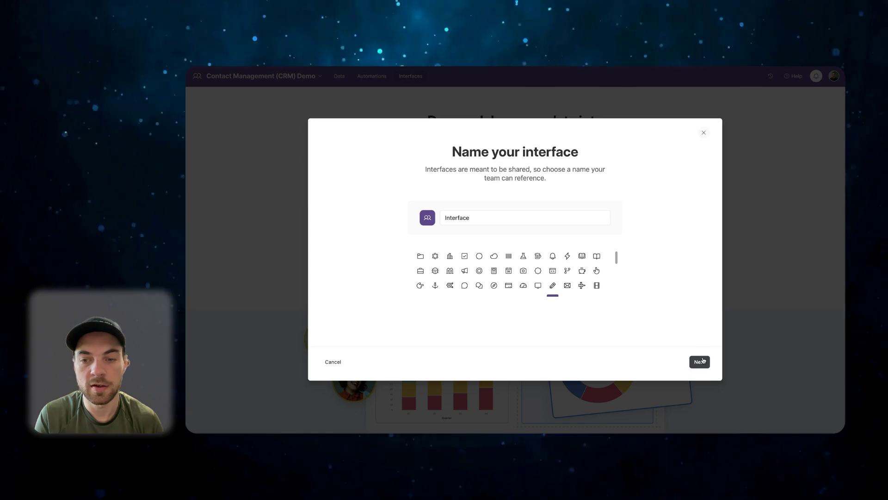
{"action": "left_click", "coordinate": [700, 361]}
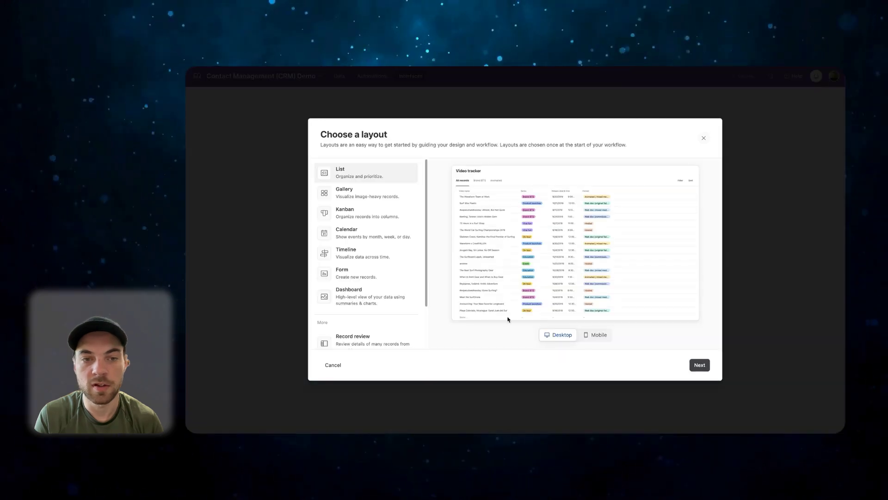
{"action": "left_click", "coordinate": [354, 293]}
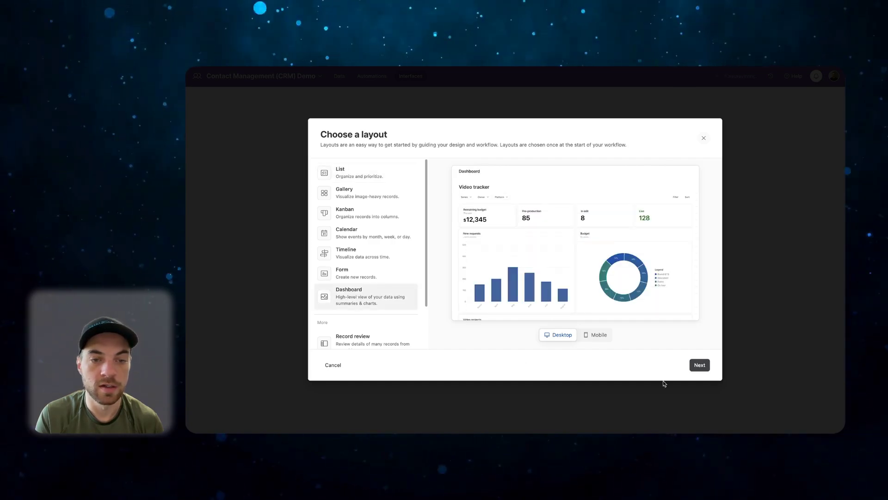
{"action": "left_click", "coordinate": [698, 364]}
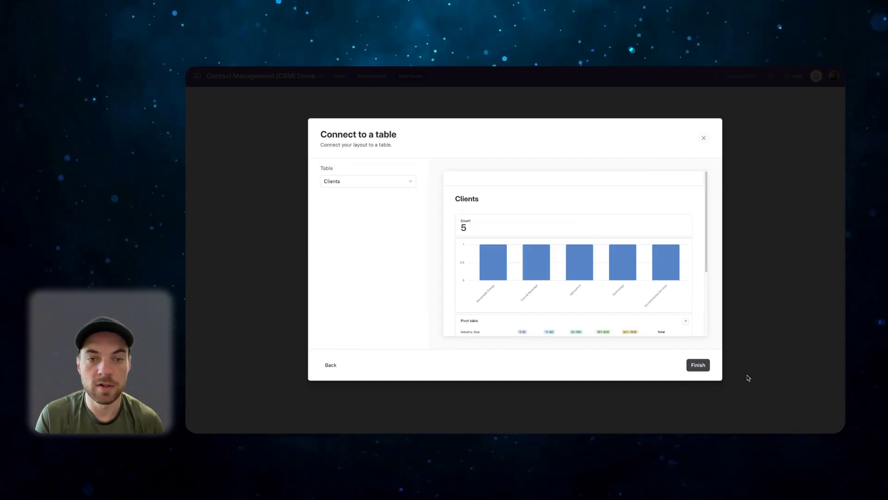
{"action": "left_click", "coordinate": [388, 184]}
{"action": "left_click", "coordinate": [340, 259]}
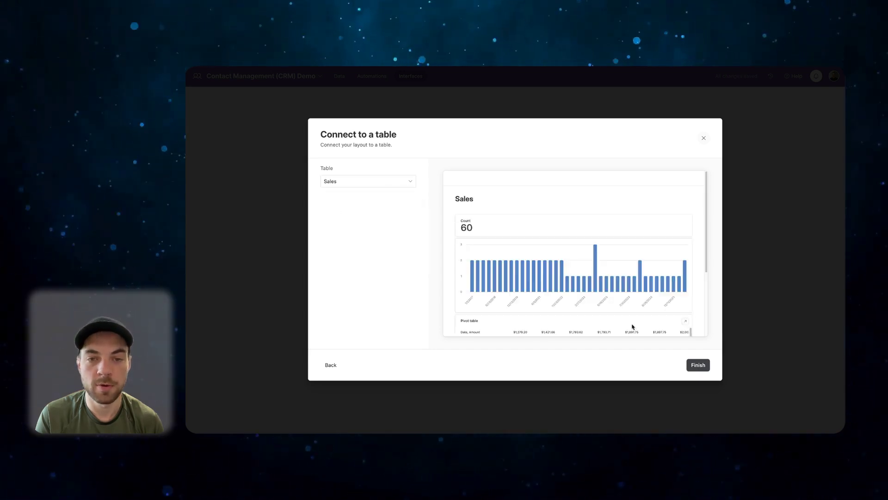
{"action": "left_click", "coordinate": [699, 365]}
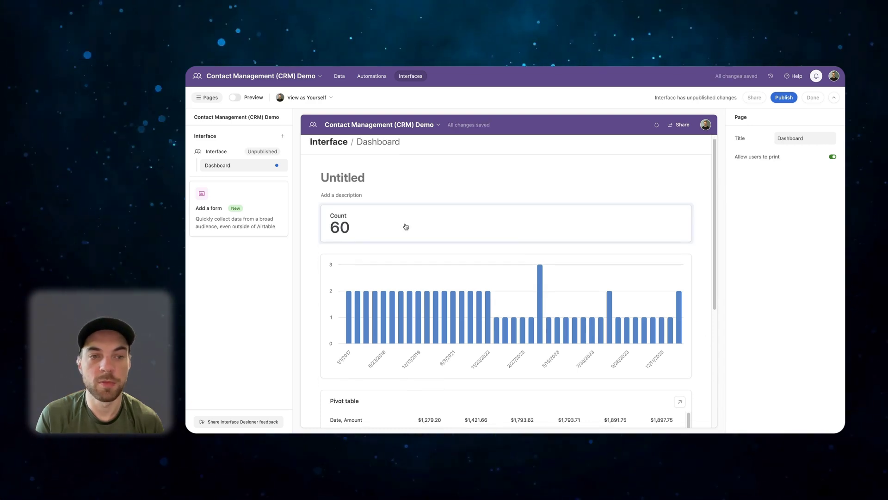
{"action": "scroll", "coordinate": [511, 250], "scroll_direction": "down", "scroll_amount": 1}
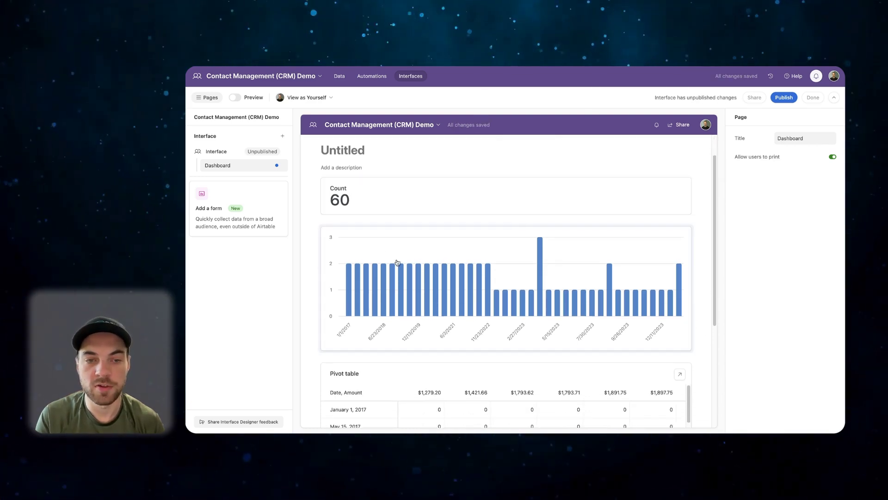
{"action": "scroll", "coordinate": [408, 248], "scroll_direction": "down", "scroll_amount": 3}
{"action": "scroll", "coordinate": [393, 252], "scroll_direction": "up", "scroll_amount": 4}
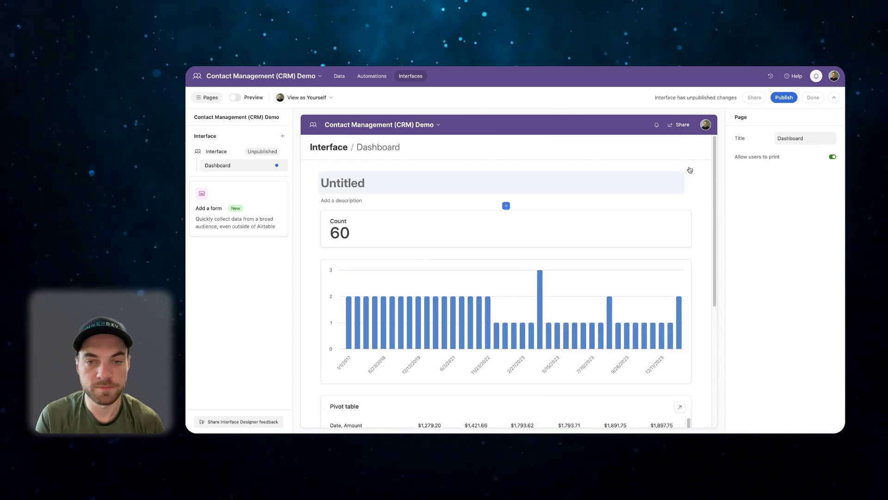
{"action": "left_click", "coordinate": [365, 234]}
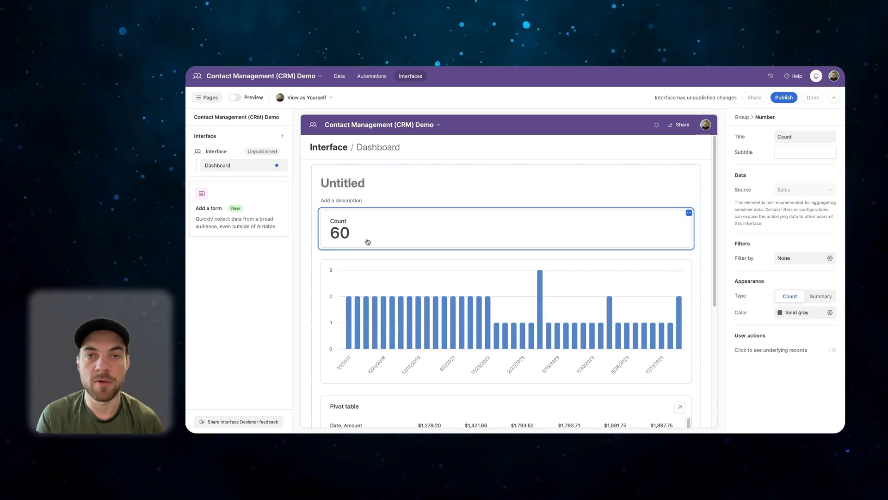
{"action": "scroll", "coordinate": [427, 245], "scroll_direction": "down", "scroll_amount": 2}
{"action": "left_click", "coordinate": [442, 239]}
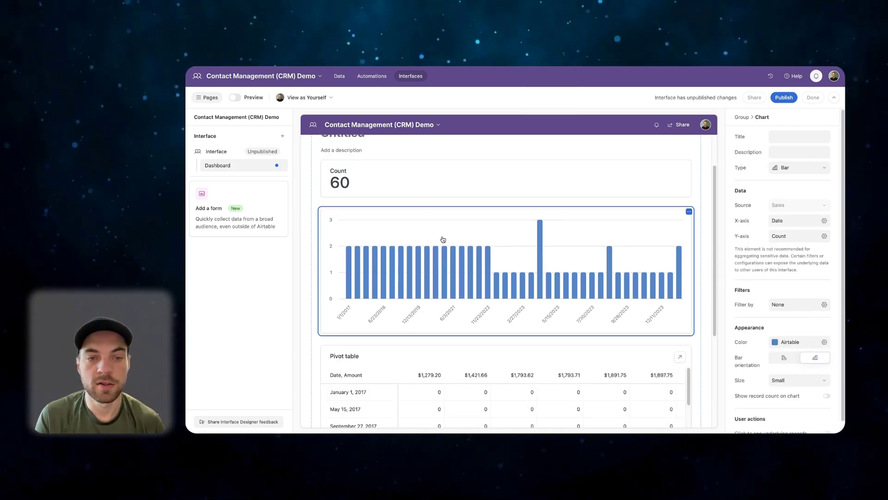
{"action": "scroll", "coordinate": [463, 240], "scroll_direction": "down", "scroll_amount": 3}
{"action": "scroll", "coordinate": [683, 225], "scroll_direction": "up", "scroll_amount": 4}
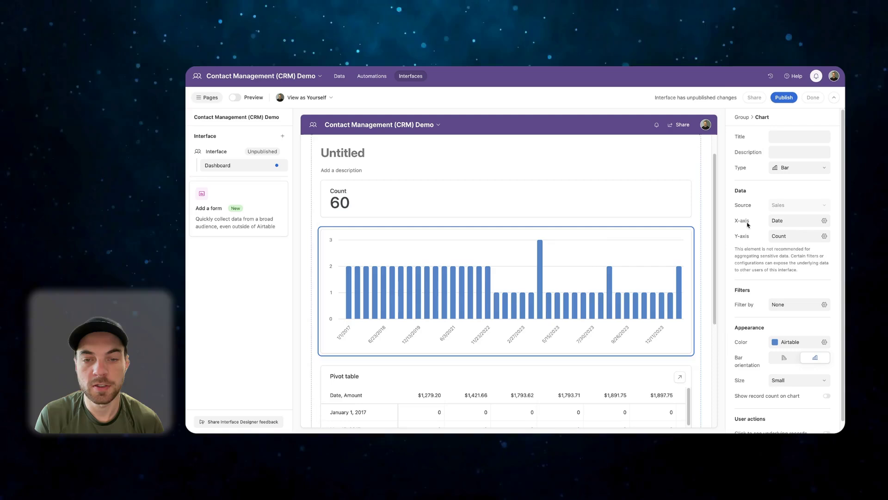
{"action": "scroll", "coordinate": [417, 249], "scroll_direction": "down", "scroll_amount": 2}
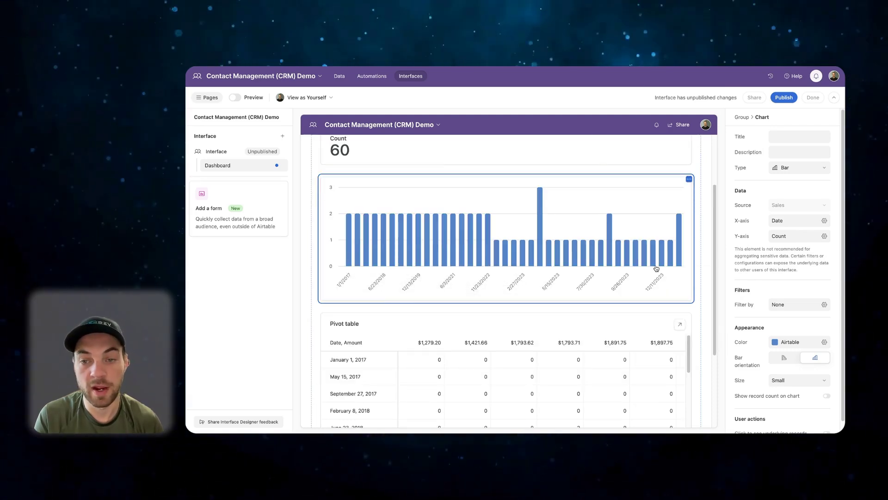
{"action": "scroll", "coordinate": [693, 266], "scroll_direction": "down", "scroll_amount": 5}
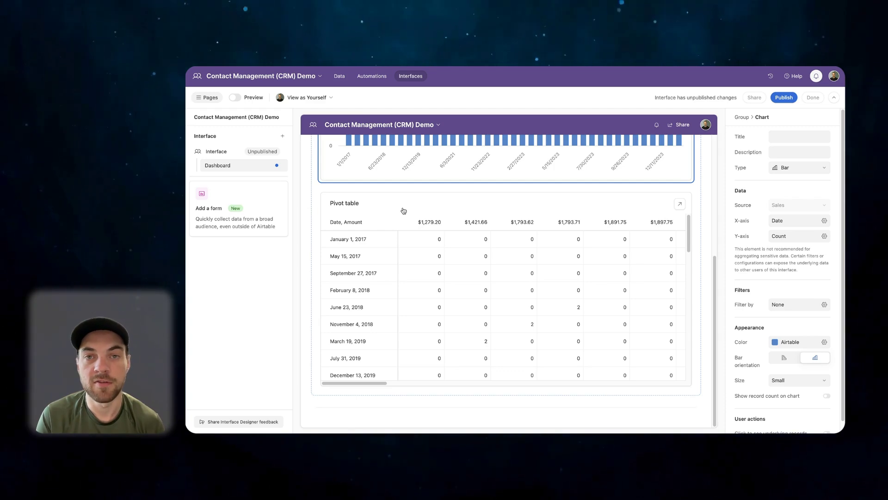
Set the pivot table's Rows field to Clients and its Columns field to Date.
{"action": "left_click", "coordinate": [374, 207]}
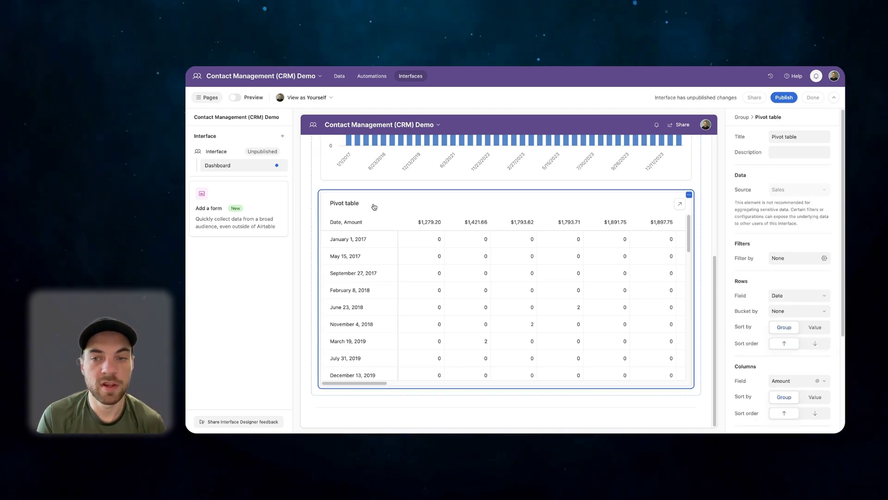
{"action": "scroll", "coordinate": [786, 208], "scroll_direction": "down", "scroll_amount": 3}
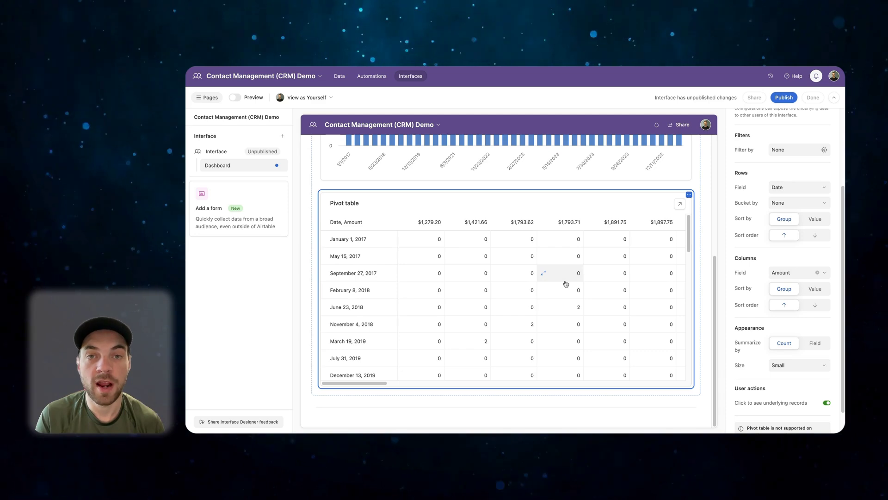
{"action": "left_click", "coordinate": [798, 188]}
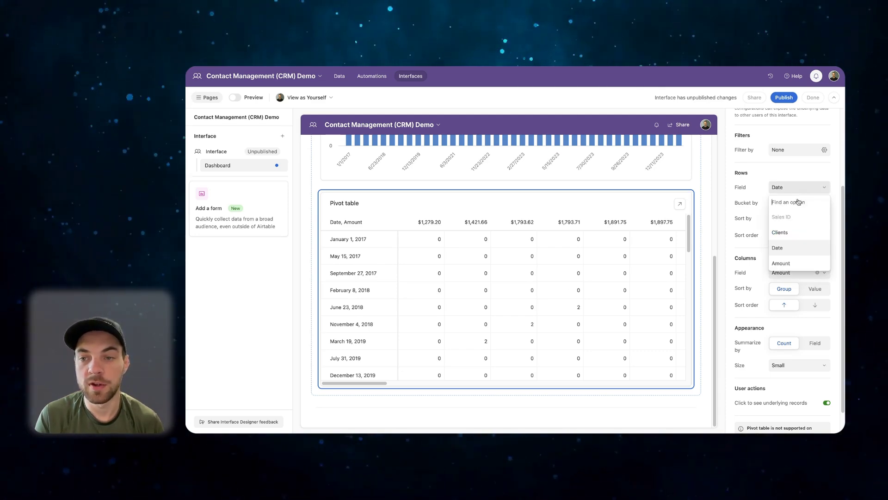
{"action": "left_click", "coordinate": [793, 238]}
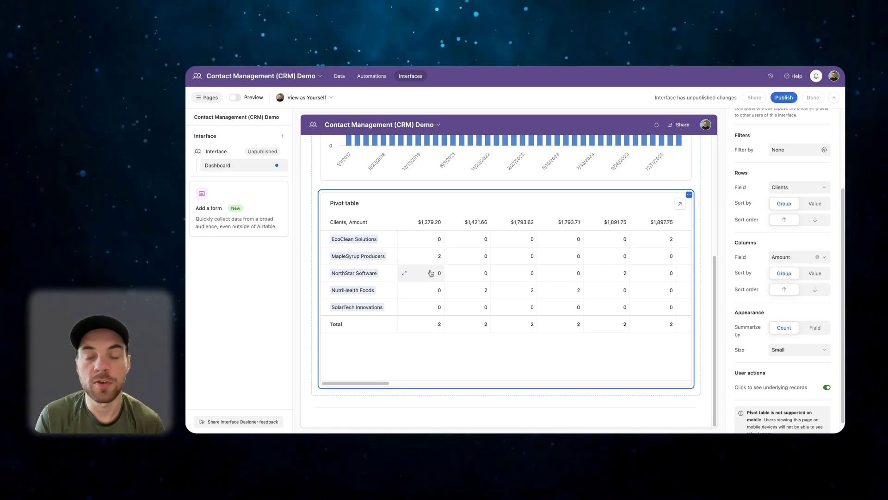
{"action": "left_click", "coordinate": [826, 257]}
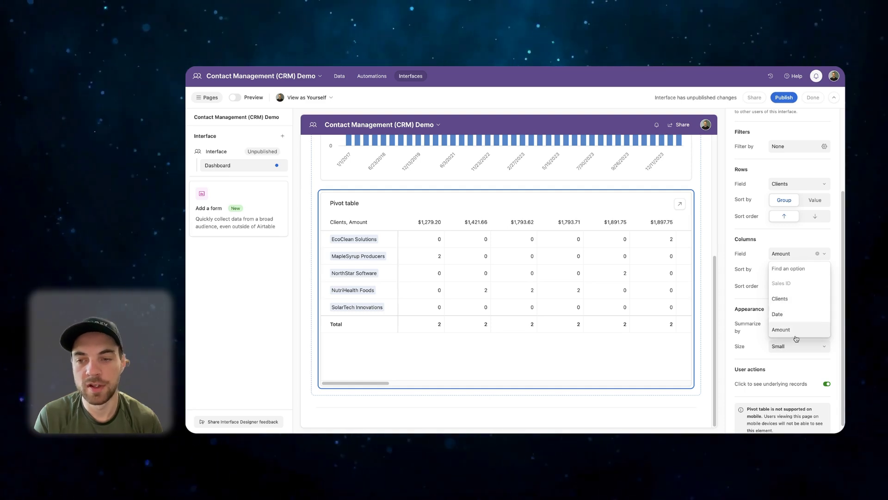
{"action": "left_click", "coordinate": [782, 314]}
{"action": "scroll", "coordinate": [419, 224], "scroll_direction": "right", "scroll_amount": 6}
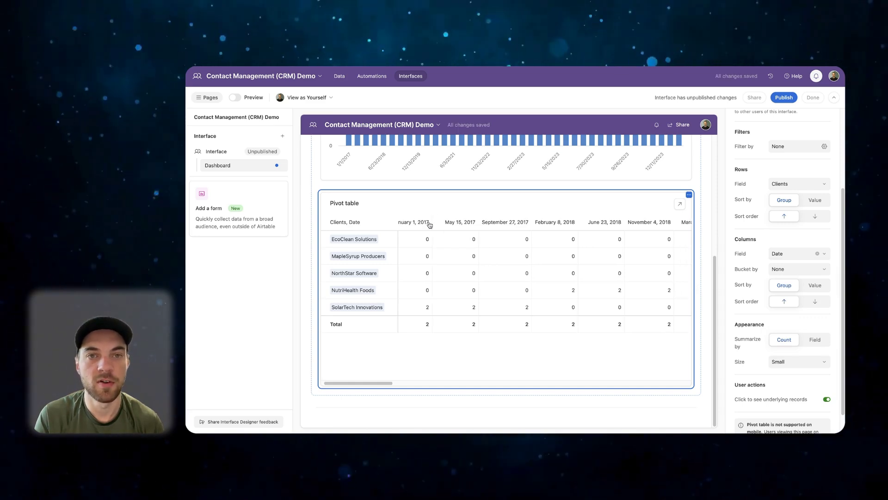
{"action": "scroll", "coordinate": [483, 239], "scroll_direction": "left", "scroll_amount": 6}
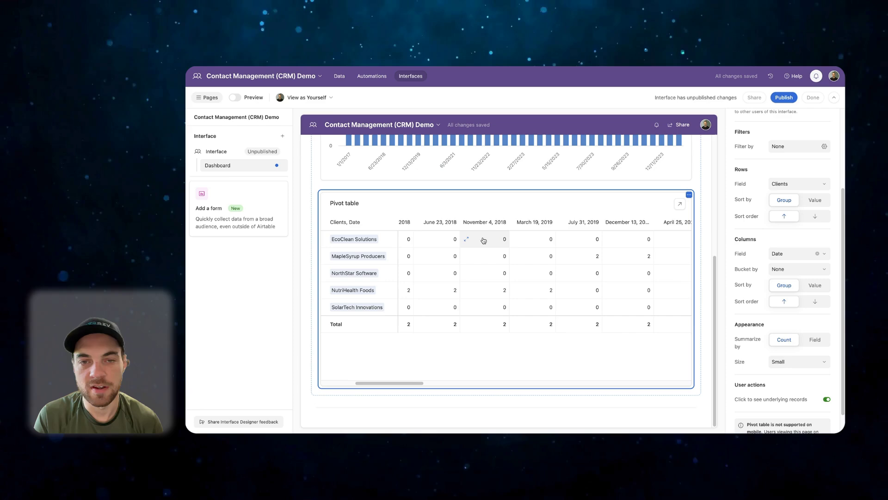
Add a new Sales field named YY-MM with the Formula type.
{"action": "left_click", "coordinate": [340, 76]}
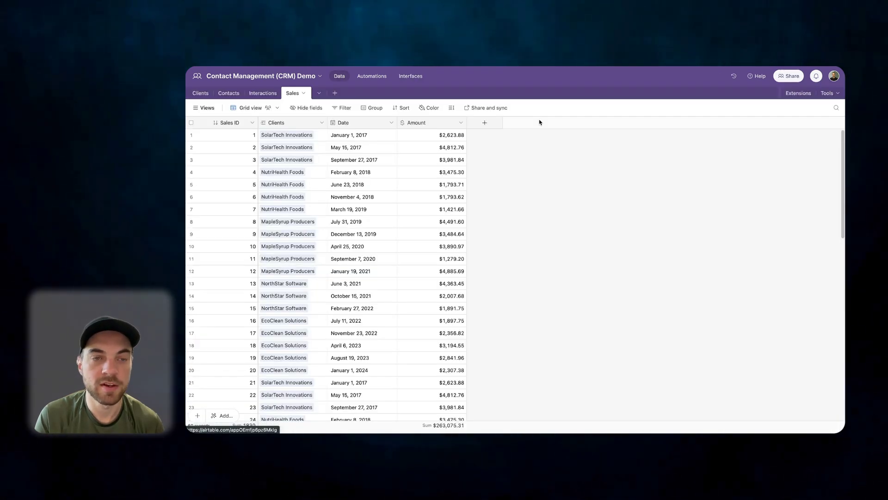
{"action": "left_click", "coordinate": [487, 126]}
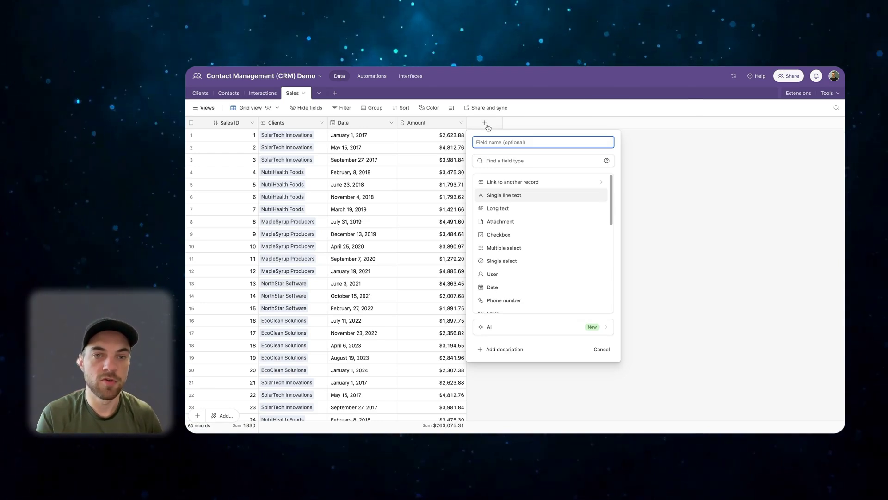
{"action": "type", "text": "YY"}
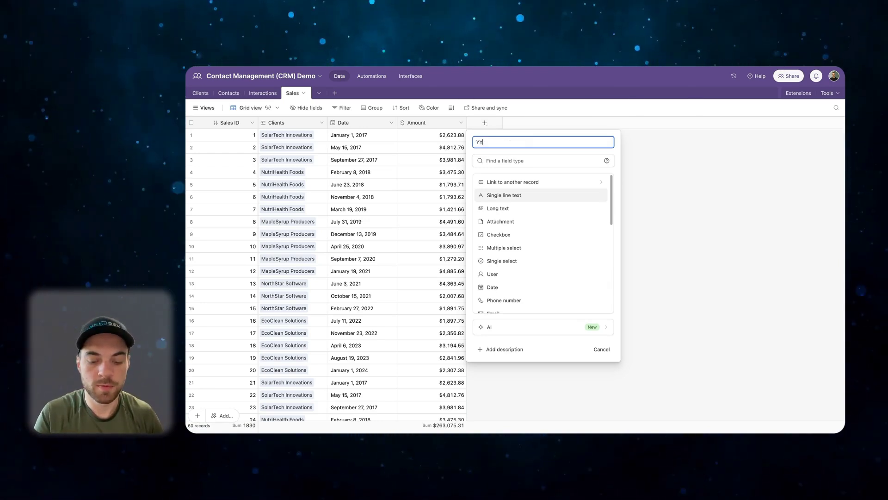
{"action": "type", "text": "-MM"}
{"action": "left_click", "coordinate": [506, 160]}
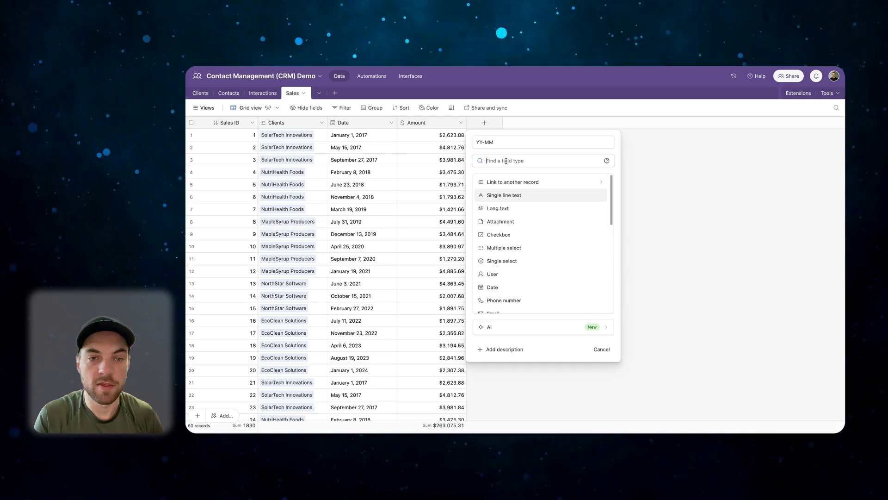
{"action": "type", "text": "form"}
{"action": "key", "text": "Return"}
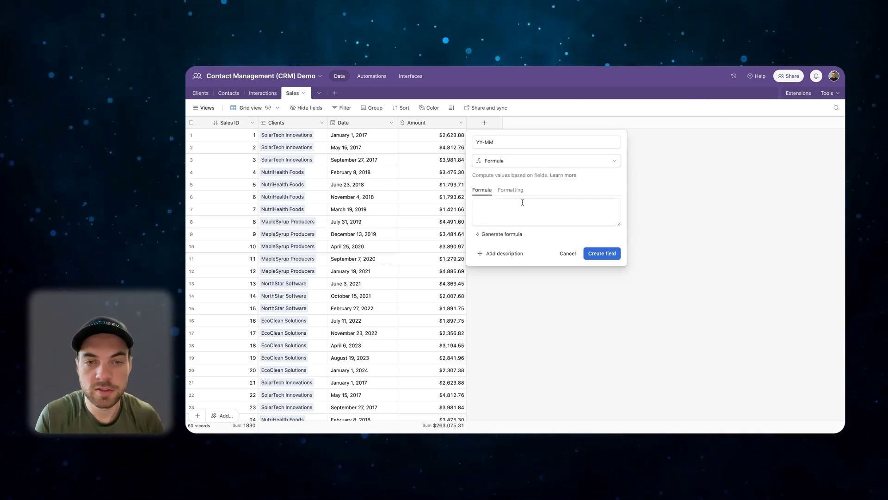
Enter the formula DATETIME_FORMAT(Date, 'YY-MM') and create the field.
{"action": "left_click", "coordinate": [520, 207]}
{"action": "type", "text": "date"}
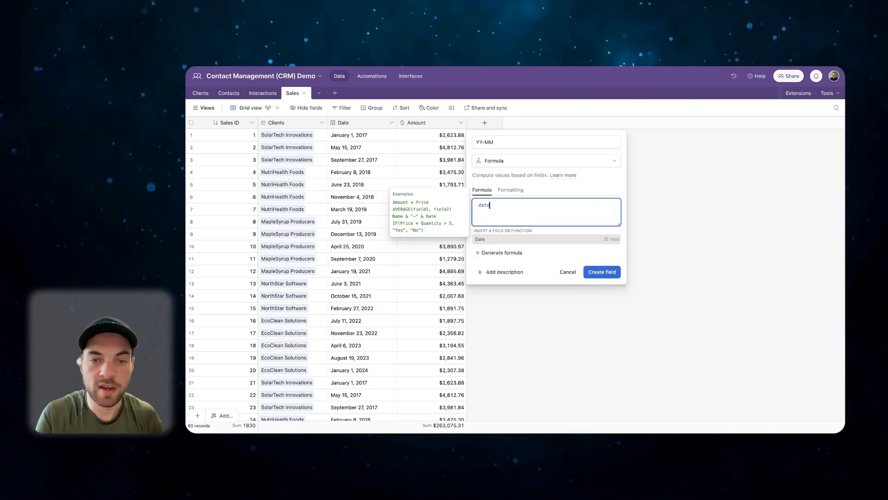
{"action": "type", "text": "t"}
{"action": "key", "text": "Return"}
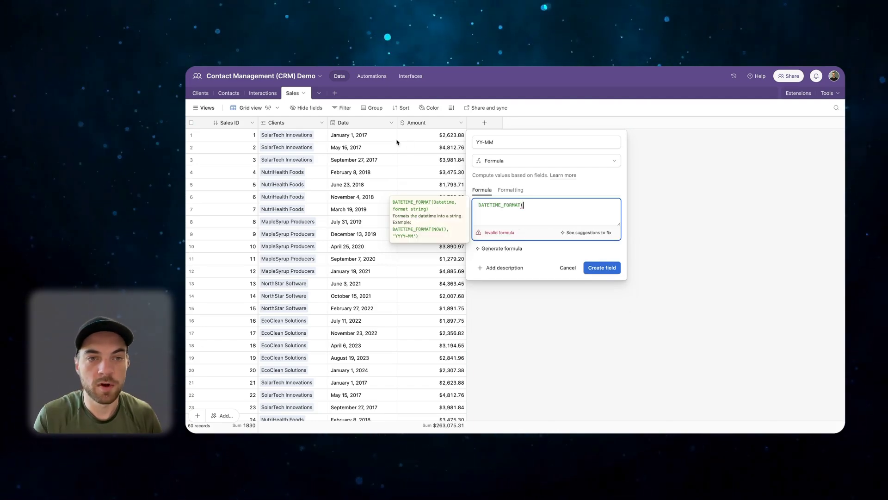
{"action": "type", "text": "Date, '"}
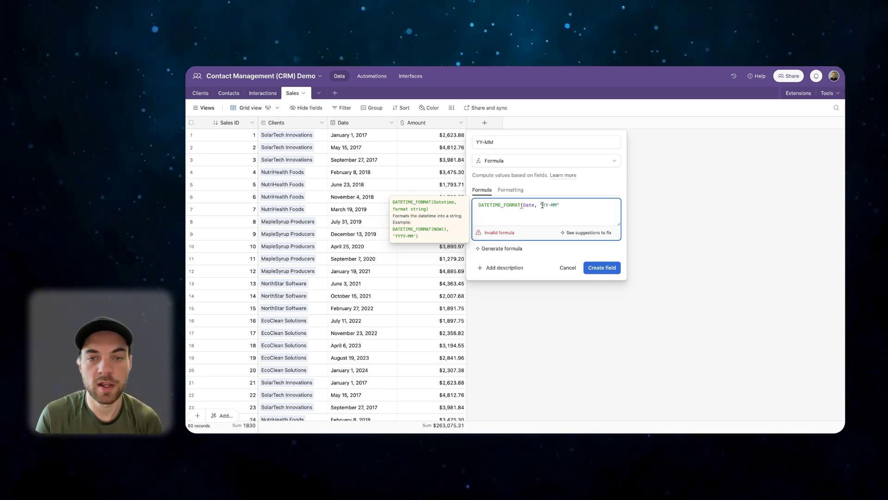
{"action": "type", "text": "YY-MM\")"}
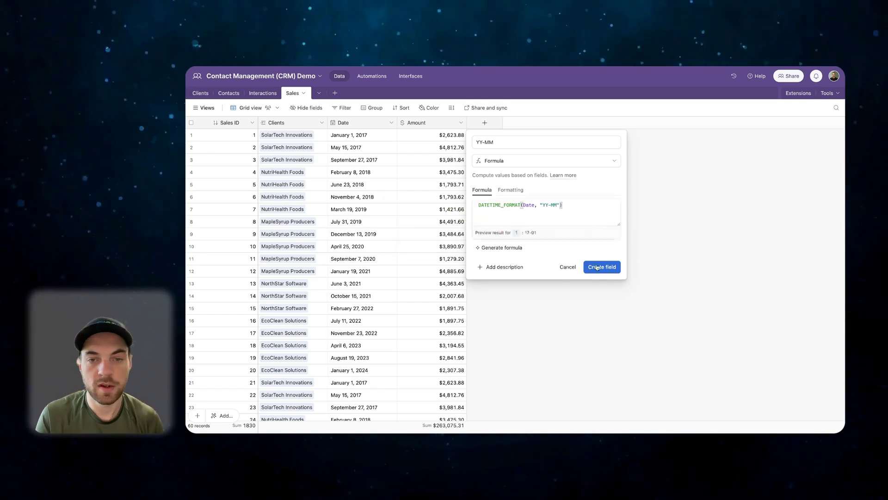
{"action": "left_click", "coordinate": [599, 267]}
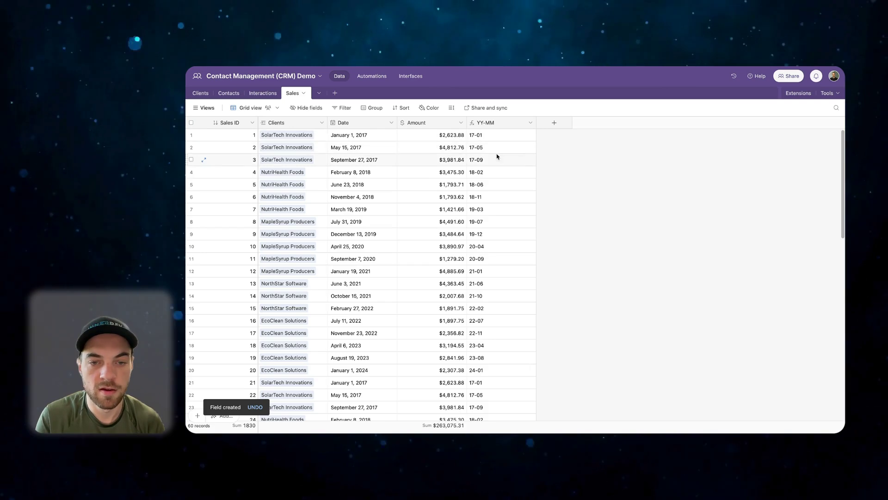
Replace Date with YY-MM as the pivot table's Columns field.
{"action": "left_click", "coordinate": [410, 76]}
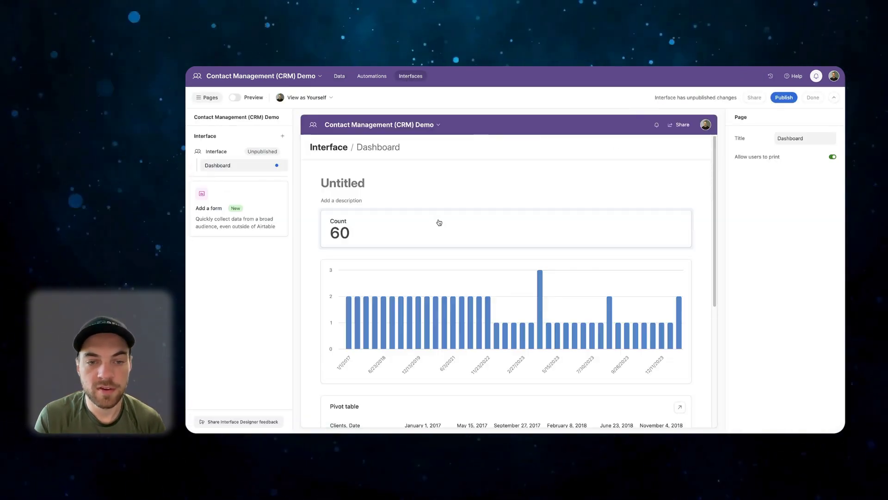
{"action": "scroll", "coordinate": [570, 246], "scroll_direction": "down", "scroll_amount": 5}
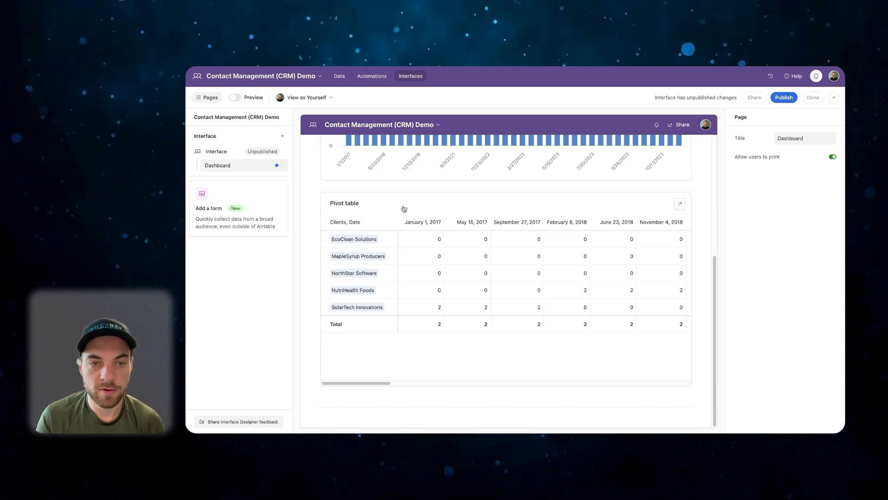
{"action": "left_click", "coordinate": [370, 207]}
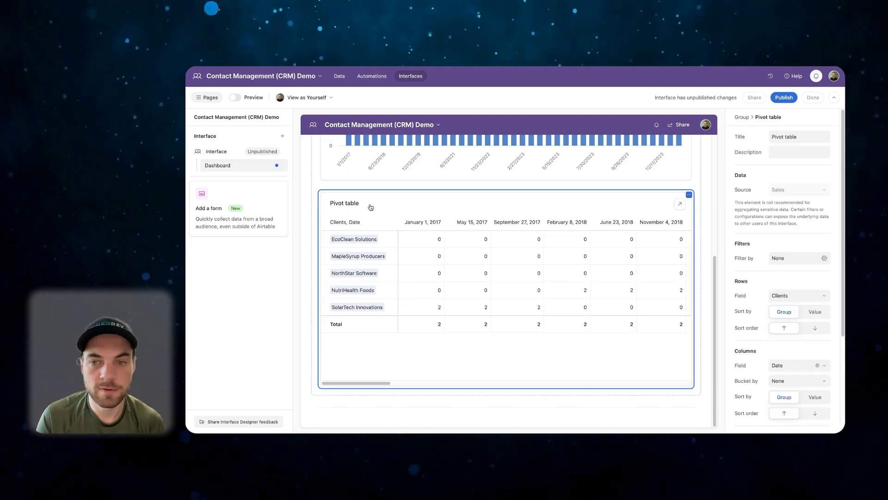
{"action": "scroll", "coordinate": [792, 252], "scroll_direction": "down", "scroll_amount": 4}
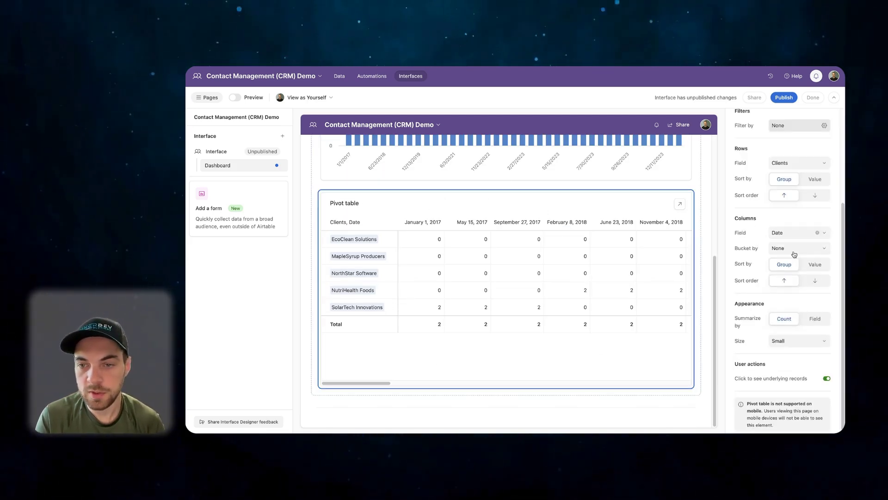
{"action": "left_click", "coordinate": [817, 232]}
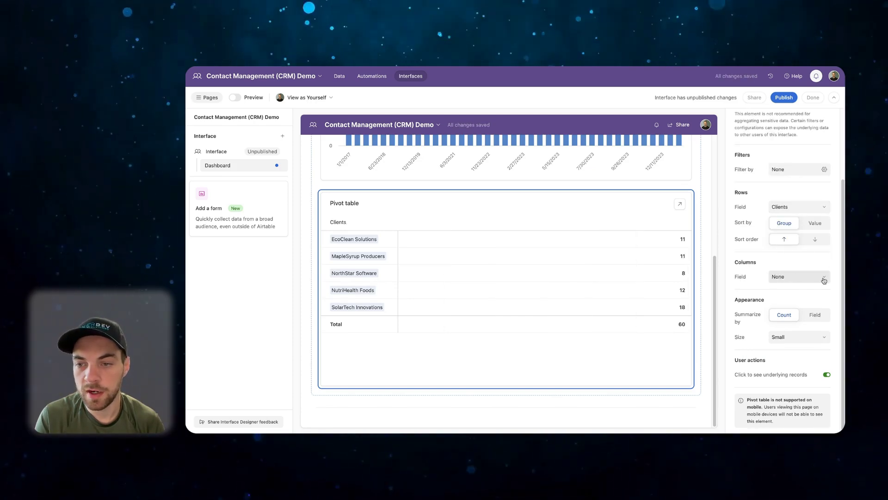
{"action": "left_click", "coordinate": [782, 276]}
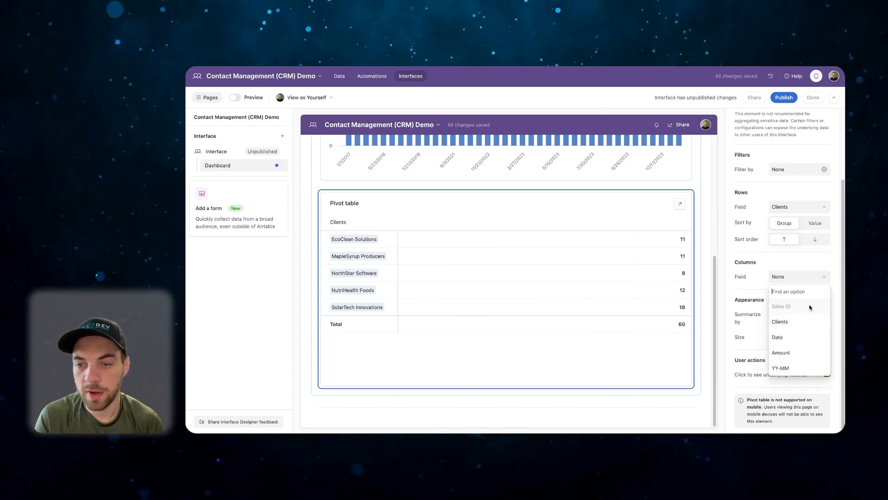
{"action": "left_click", "coordinate": [781, 369]}
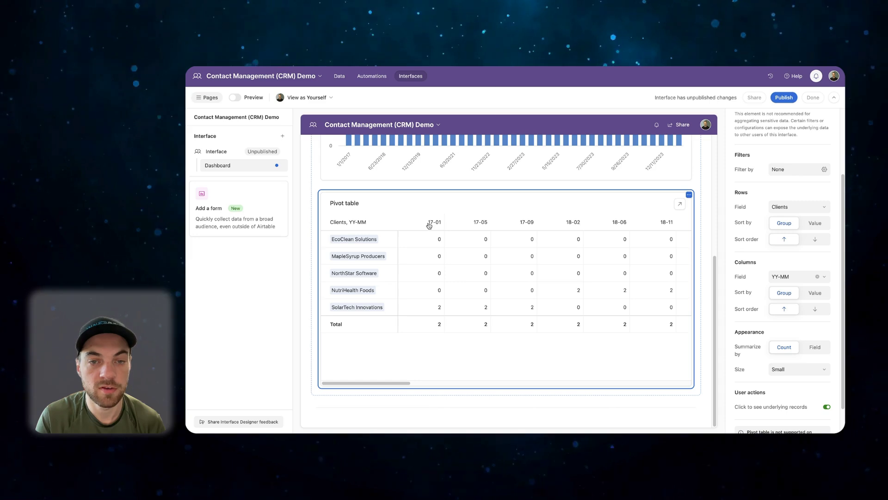
{"action": "scroll", "coordinate": [427, 227], "scroll_direction": "right", "scroll_amount": 3}
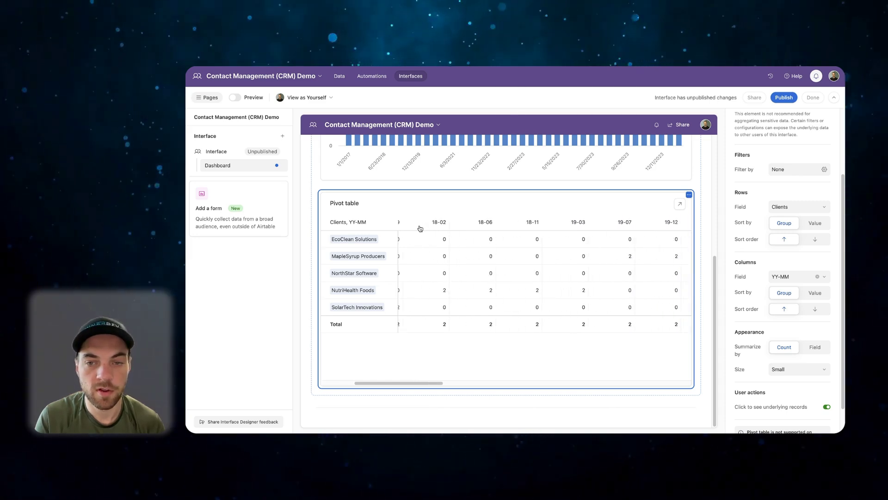
{"action": "scroll", "coordinate": [423, 233], "scroll_direction": "left", "scroll_amount": 2}
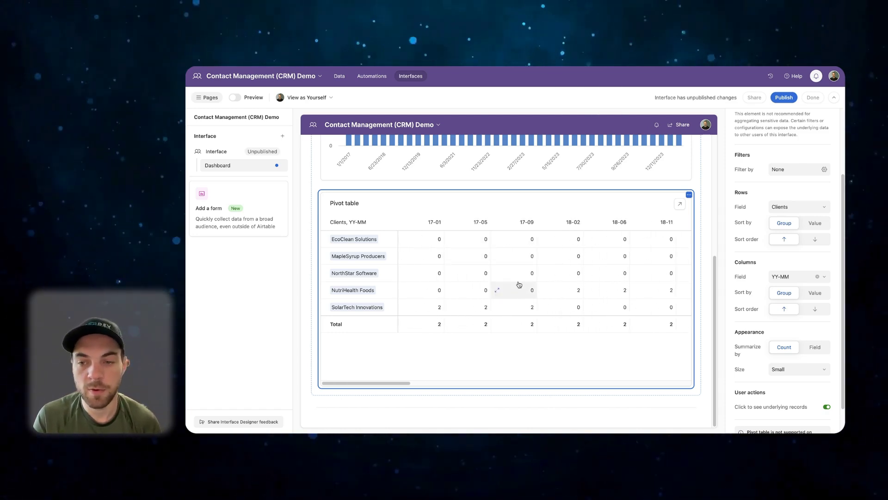
{"action": "scroll", "coordinate": [783, 327], "scroll_direction": "down", "scroll_amount": 2}
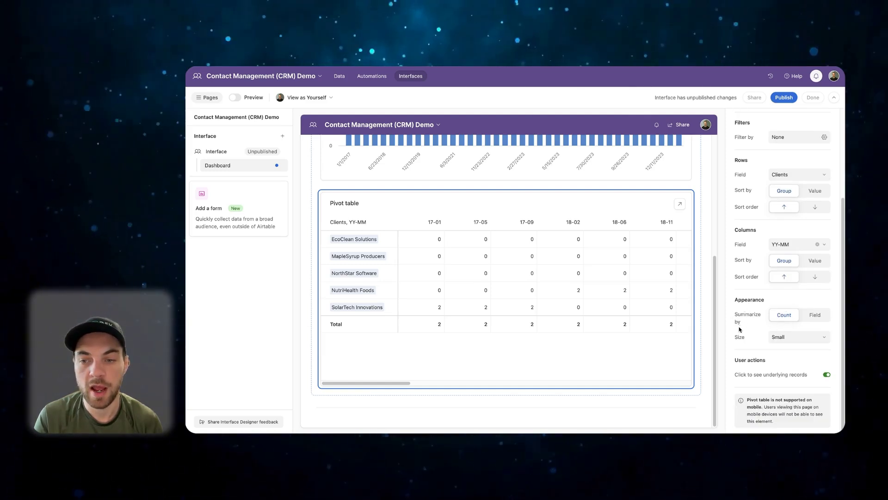
Summarize the pivot by the Amount field with Sum, giving a $263,075.31 grand total.
{"action": "left_click", "coordinate": [811, 319]}
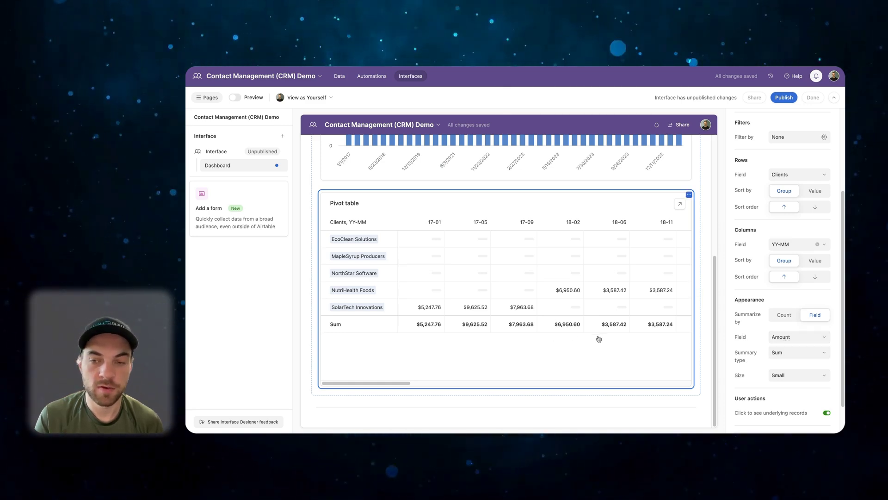
{"action": "scroll", "coordinate": [800, 345], "scroll_direction": "down", "scroll_amount": 2}
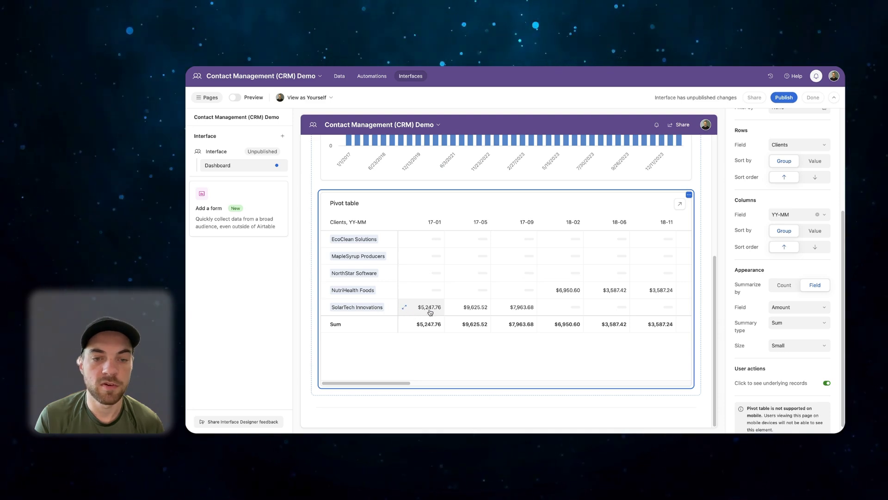
{"action": "scroll", "coordinate": [419, 314], "scroll_direction": "right", "scroll_amount": 4}
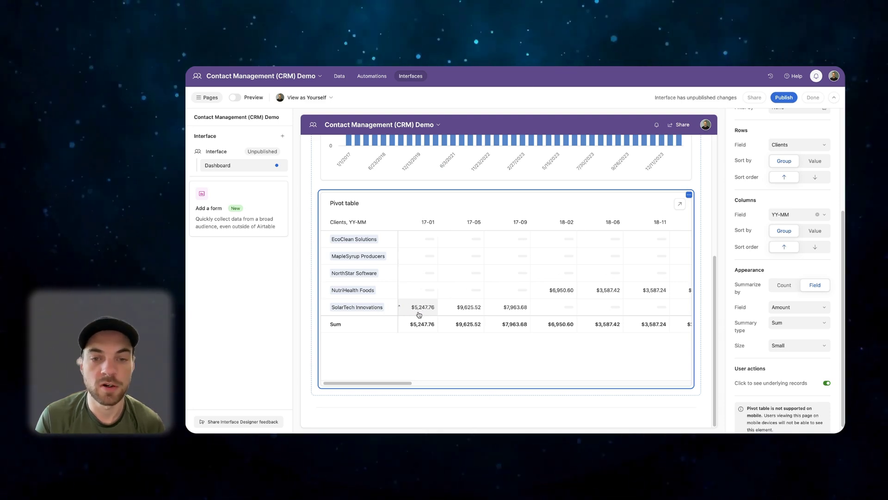
{"action": "scroll", "coordinate": [400, 308], "scroll_direction": "right", "scroll_amount": 4}
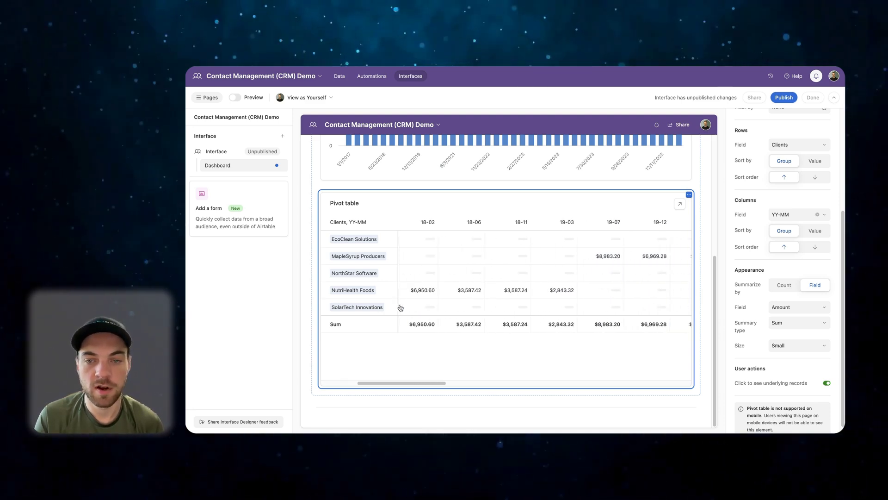
{"action": "scroll", "coordinate": [419, 309], "scroll_direction": "right", "scroll_amount": 5}
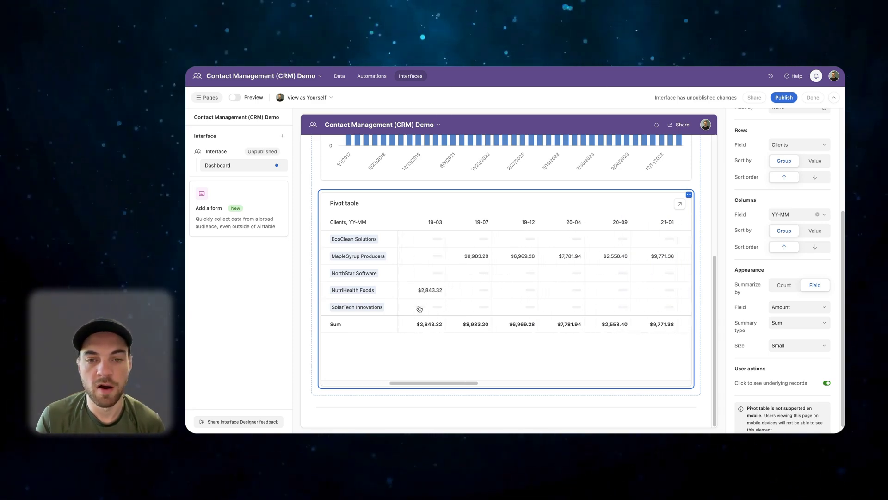
{"action": "scroll", "coordinate": [420, 309], "scroll_direction": "right", "scroll_amount": 6}
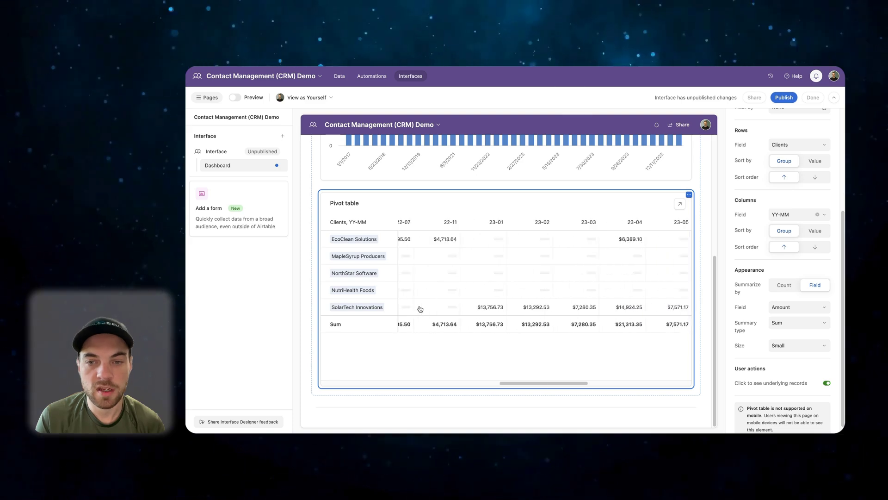
{"action": "scroll", "coordinate": [430, 308], "scroll_direction": "right", "scroll_amount": 1}
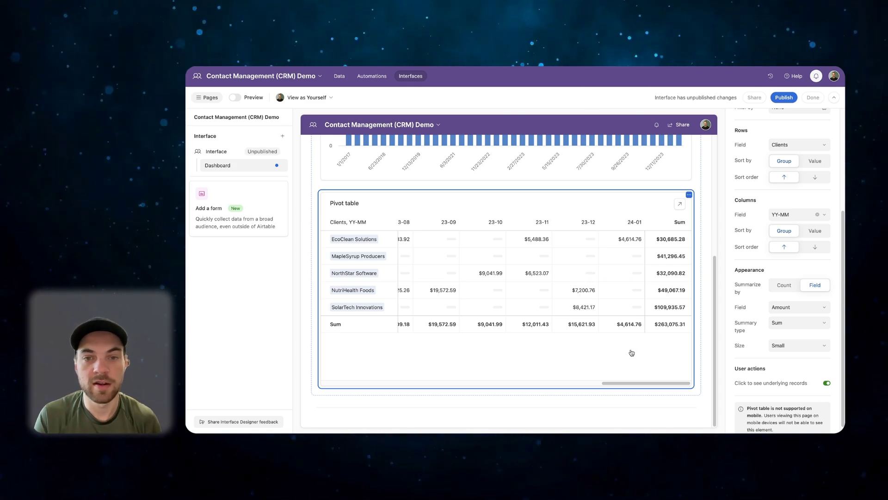
{"action": "scroll", "coordinate": [629, 357], "scroll_direction": "left", "scroll_amount": 10}
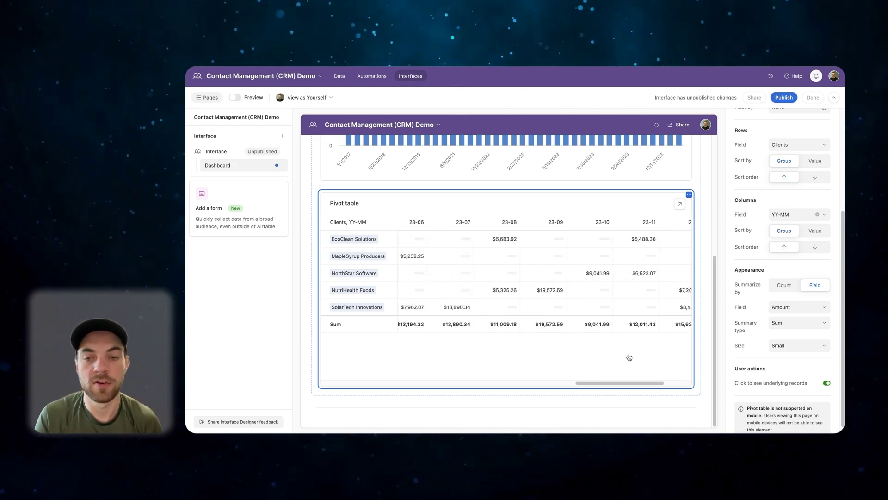
{"action": "scroll", "coordinate": [624, 352], "scroll_direction": "left", "scroll_amount": 1}
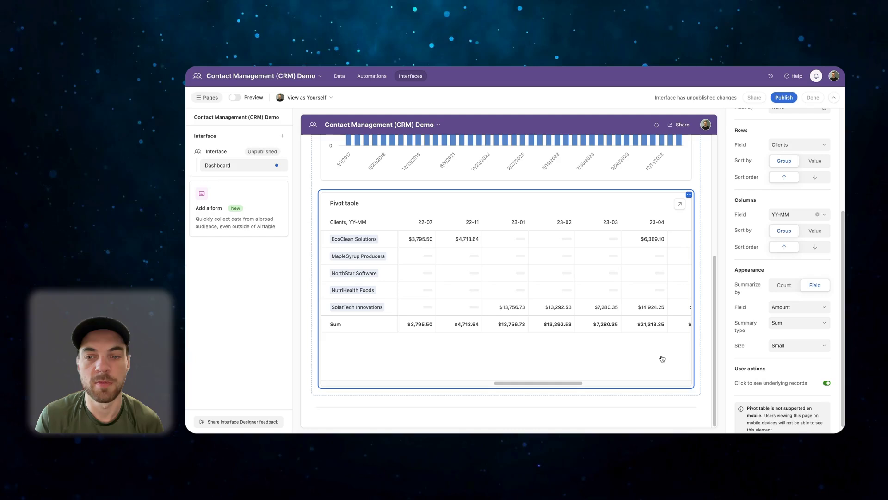
{"action": "scroll", "coordinate": [584, 331], "scroll_direction": "left", "scroll_amount": 2}
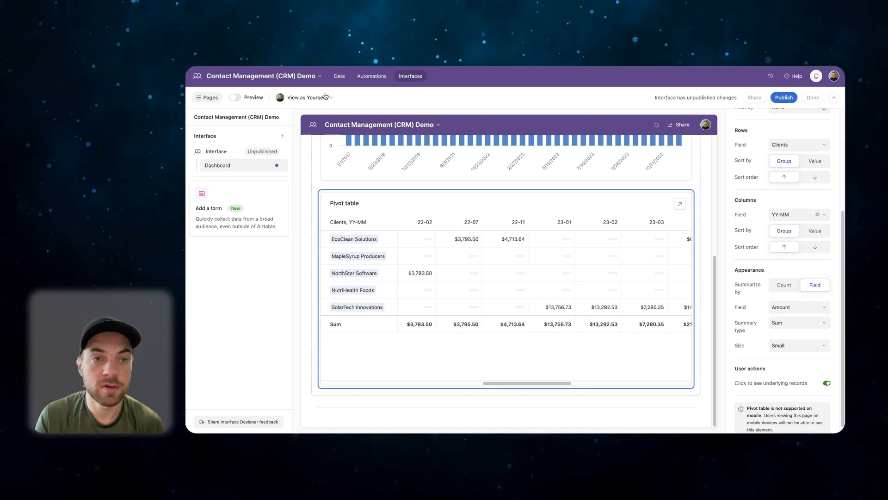
Duplicate the YY-MM field as 'Month', changing its format string to "MMMM".
{"action": "left_click", "coordinate": [335, 76]}
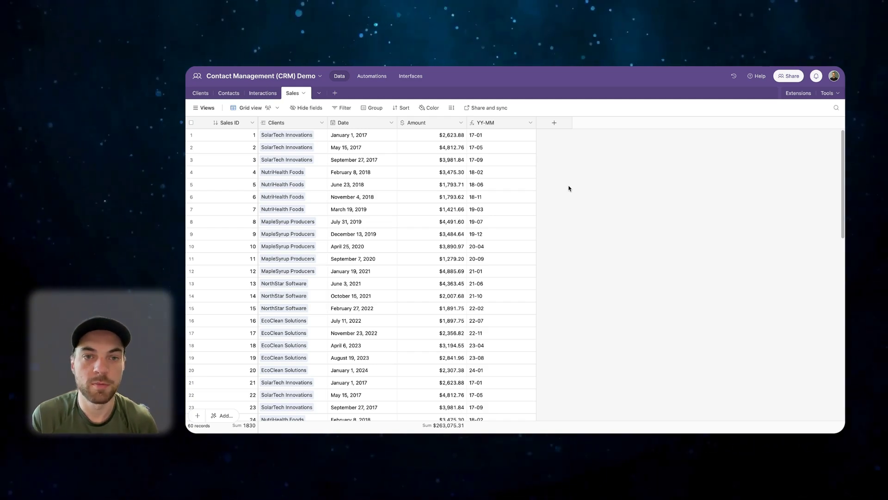
{"action": "left_click", "coordinate": [554, 123]}
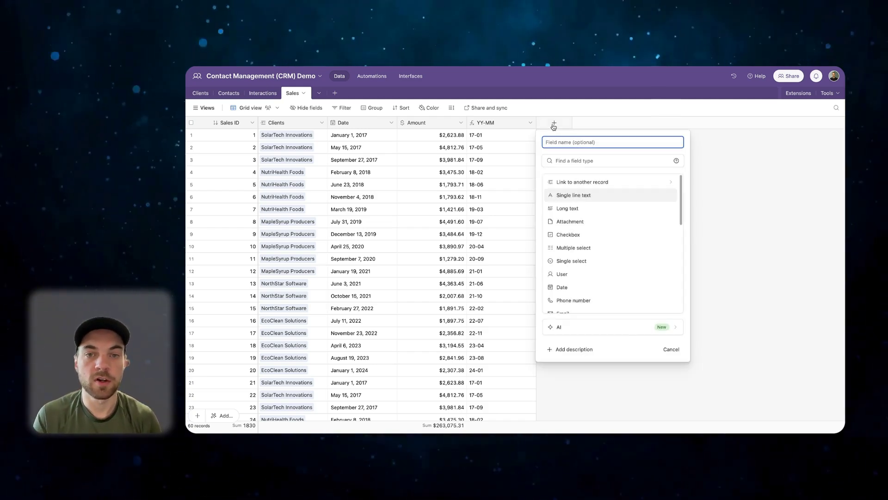
{"action": "left_click", "coordinate": [763, 169]}
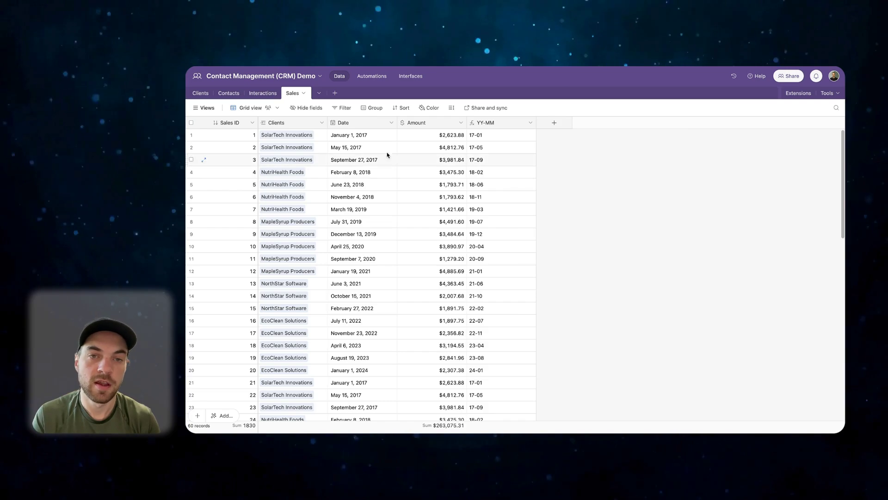
{"action": "right_click", "coordinate": [497, 124]}
{"action": "left_click", "coordinate": [502, 157]}
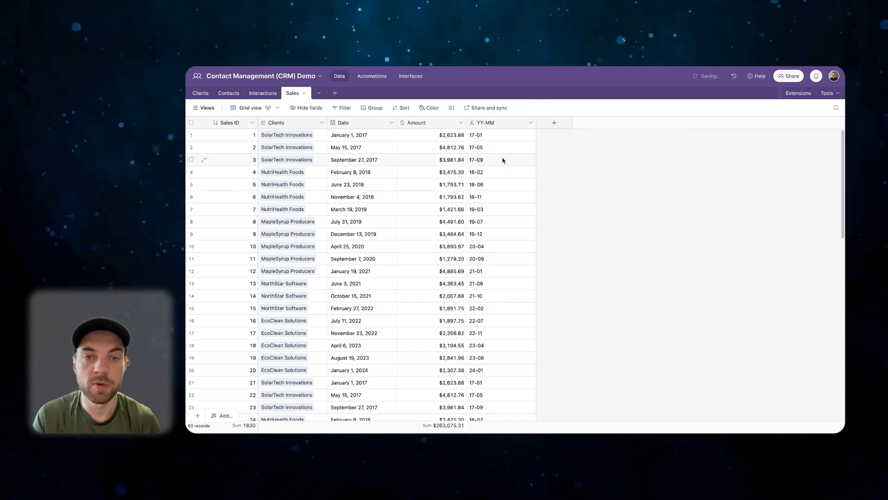
{"action": "type", "text": "Mo"}
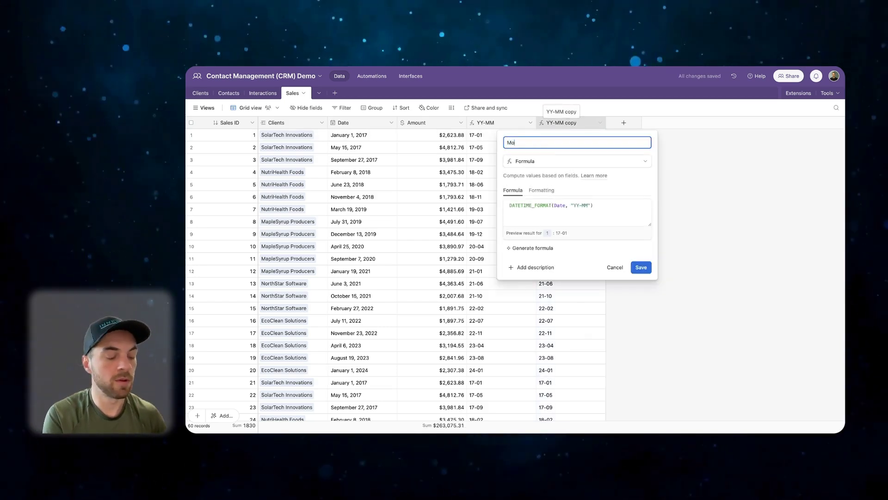
{"action": "type", "text": "nth"}
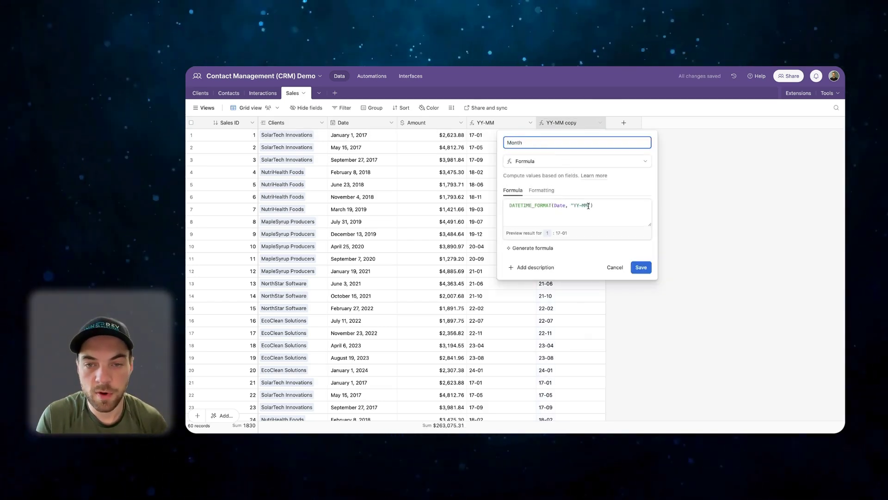
{"action": "left_click_drag", "start_coordinate": [588, 205], "coordinate": [574, 206]}
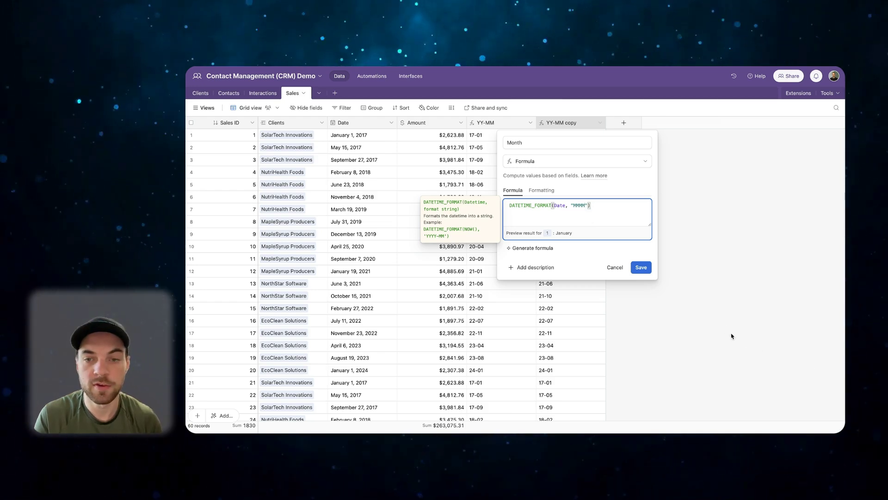
{"action": "left_click", "coordinate": [643, 266]}
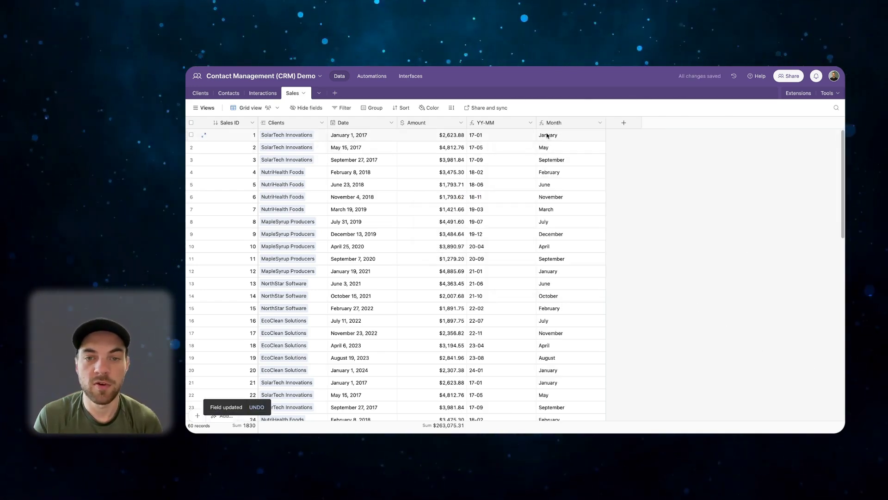
Switch the pivot table's Columns field from YY-MM to Month.
{"action": "left_click", "coordinate": [416, 78]}
{"action": "scroll", "coordinate": [569, 254], "scroll_direction": "down", "scroll_amount": 5}
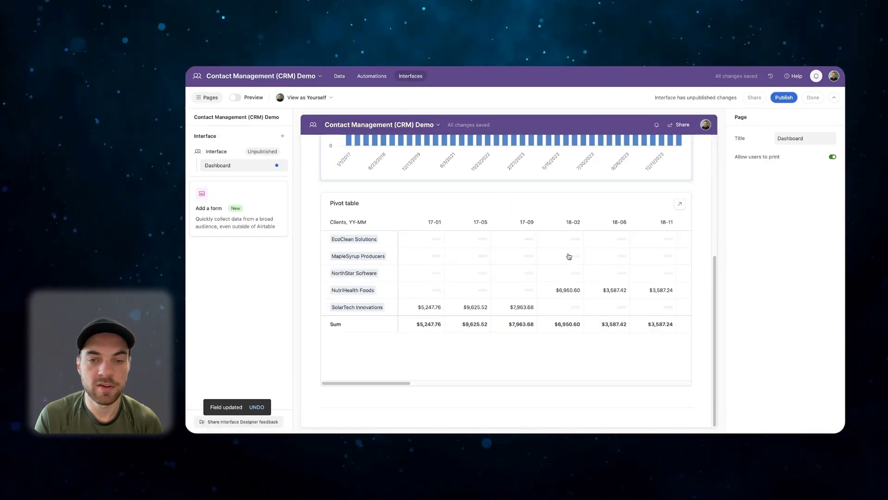
{"action": "left_click", "coordinate": [585, 210]}
{"action": "scroll", "coordinate": [797, 314], "scroll_direction": "down", "scroll_amount": 5}
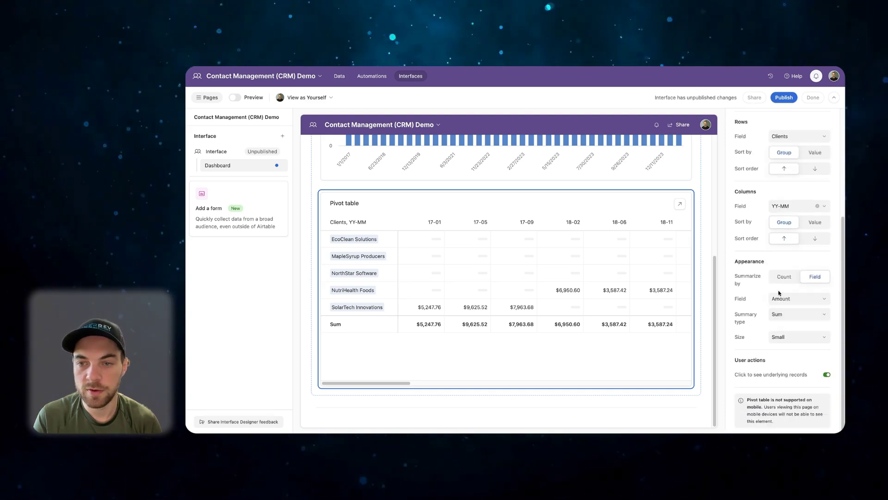
{"action": "left_click", "coordinate": [791, 206]}
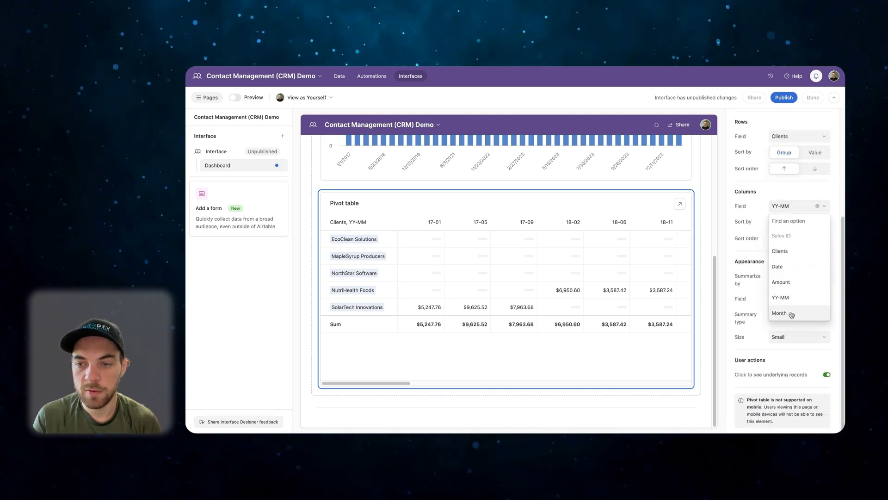
{"action": "left_click", "coordinate": [790, 311]}
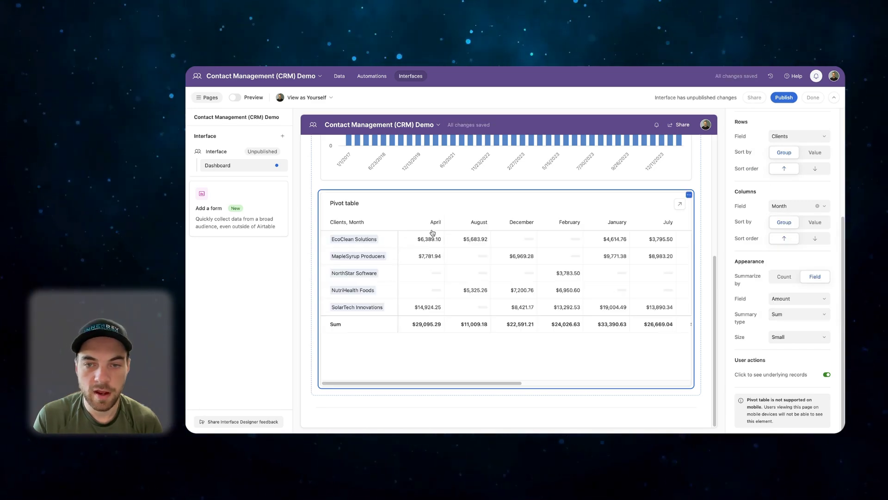
{"action": "scroll", "coordinate": [433, 234], "scroll_direction": "right", "scroll_amount": 5}
{"action": "scroll", "coordinate": [432, 234], "scroll_direction": "right", "scroll_amount": 5}
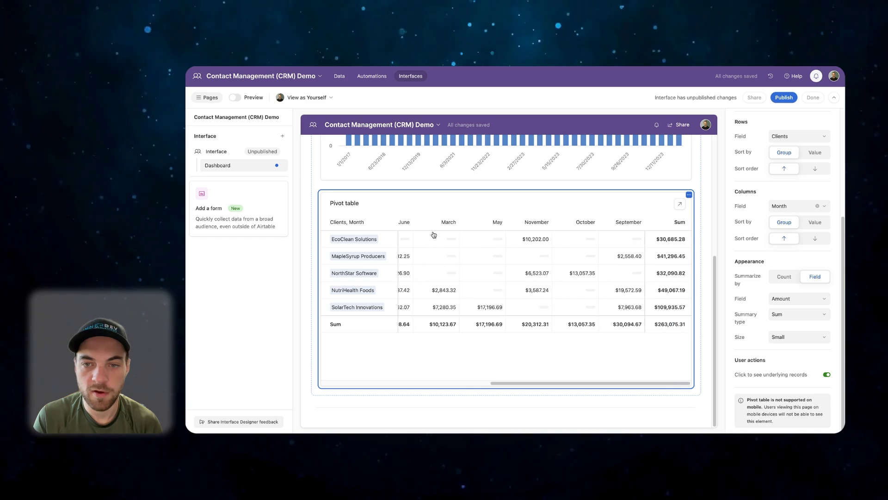
{"action": "scroll", "coordinate": [433, 235], "scroll_direction": "left", "scroll_amount": 10}
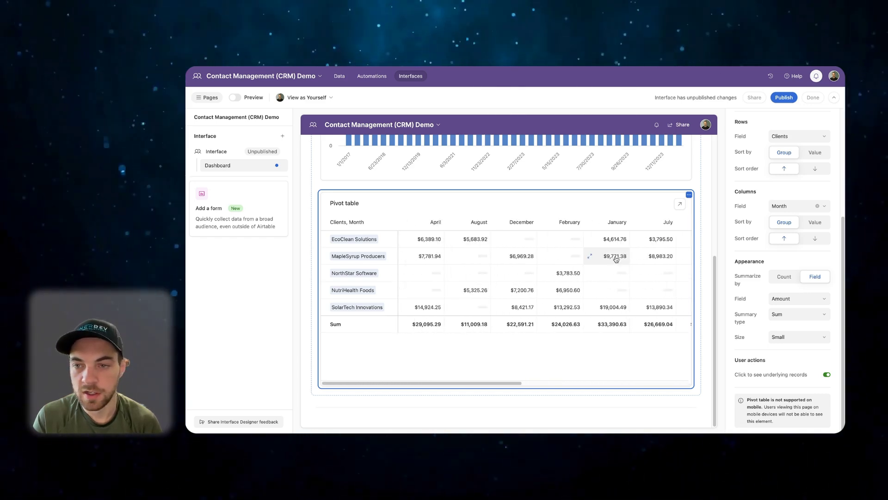
Sort the pivot's month columns by value in descending order.
{"action": "left_click", "coordinate": [814, 229]}
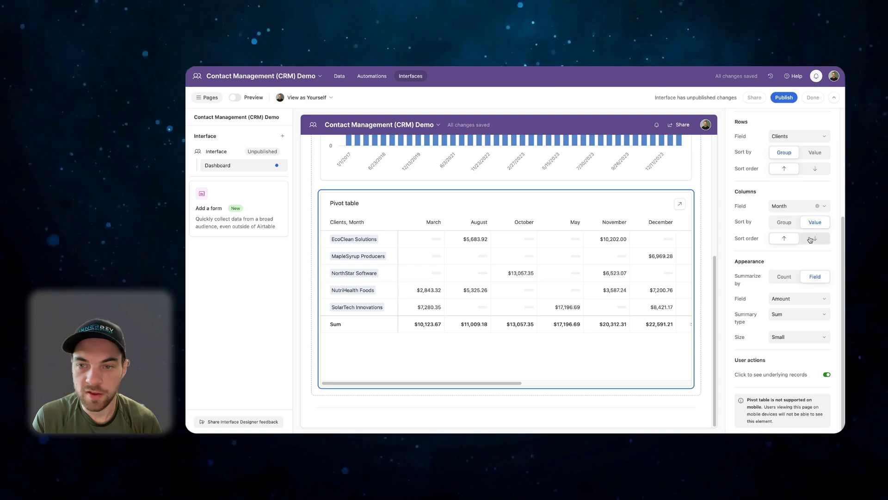
{"action": "left_click", "coordinate": [815, 239]}
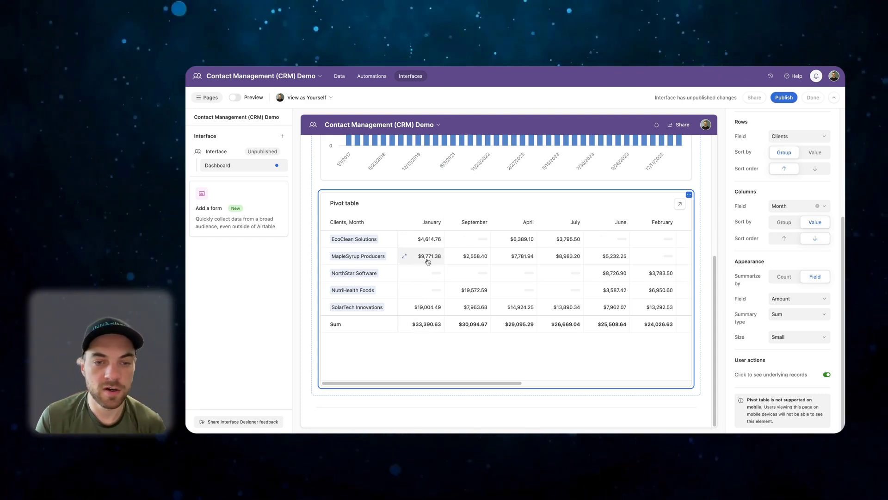
{"action": "scroll", "coordinate": [430, 332], "scroll_direction": "right", "scroll_amount": 5}
{"action": "scroll", "coordinate": [433, 335], "scroll_direction": "right", "scroll_amount": 5}
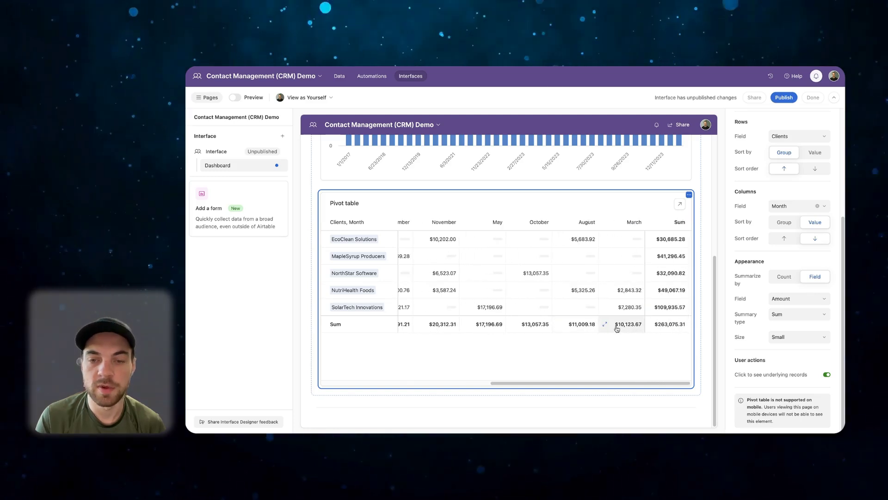
{"action": "scroll", "coordinate": [633, 332], "scroll_direction": "left", "scroll_amount": 1}
{"action": "scroll", "coordinate": [632, 332], "scroll_direction": "left", "scroll_amount": 3}
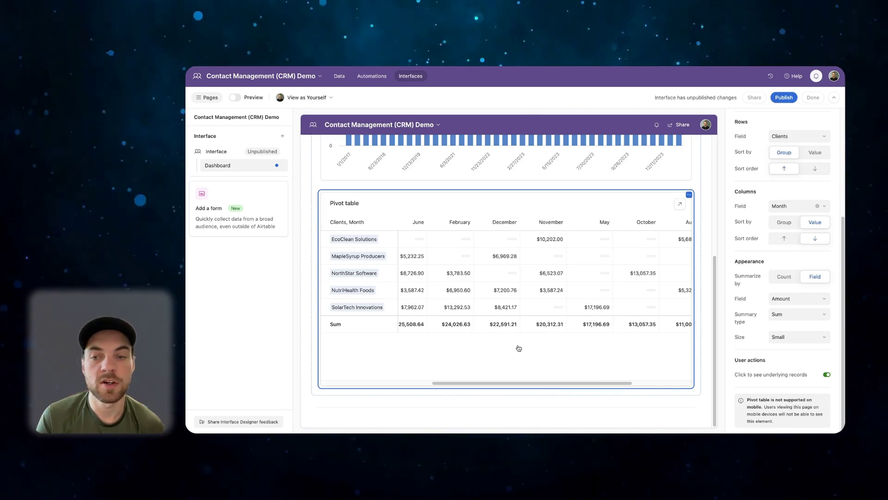
Make the pivot count records instead of summing Amount.
{"action": "scroll", "coordinate": [518, 348], "scroll_direction": "left", "scroll_amount": 2}
{"action": "scroll", "coordinate": [518, 348], "scroll_direction": "left", "scroll_amount": 5}
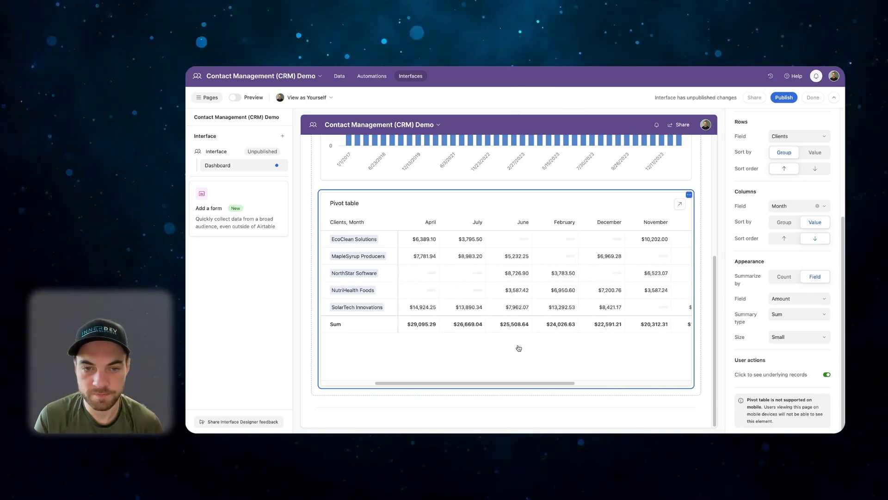
{"action": "left_click", "coordinate": [786, 276]}
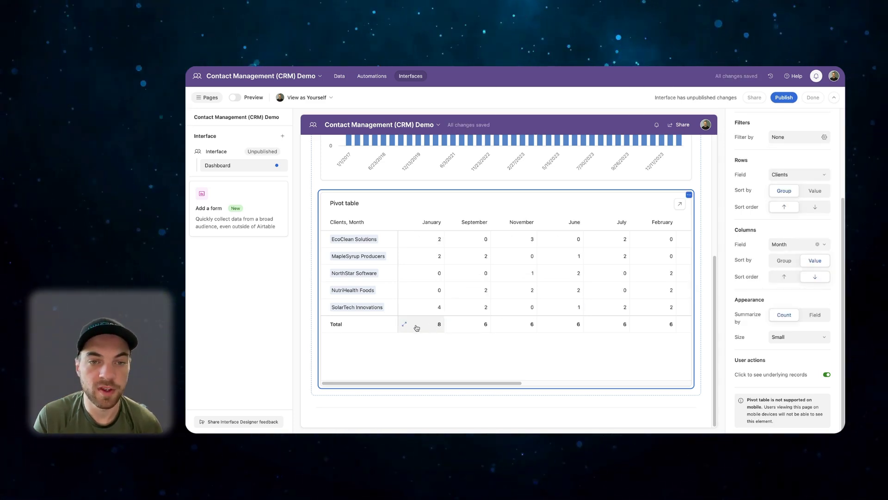
{"action": "scroll", "coordinate": [416, 327], "scroll_direction": "right", "scroll_amount": 2}
Set the pivot back to summarizing by Amount and return to the Sales table grid.
{"action": "scroll", "coordinate": [575, 351], "scroll_direction": "right", "scroll_amount": 3}
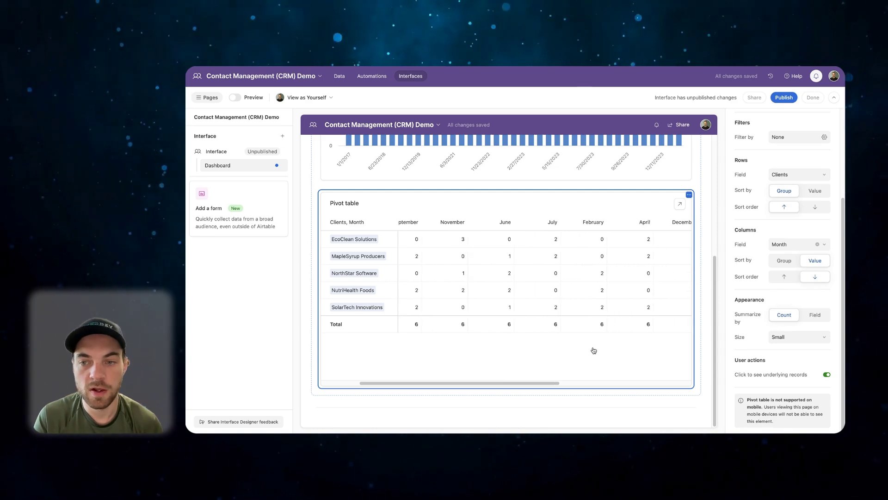
{"action": "scroll", "coordinate": [592, 351], "scroll_direction": "left", "scroll_amount": 5}
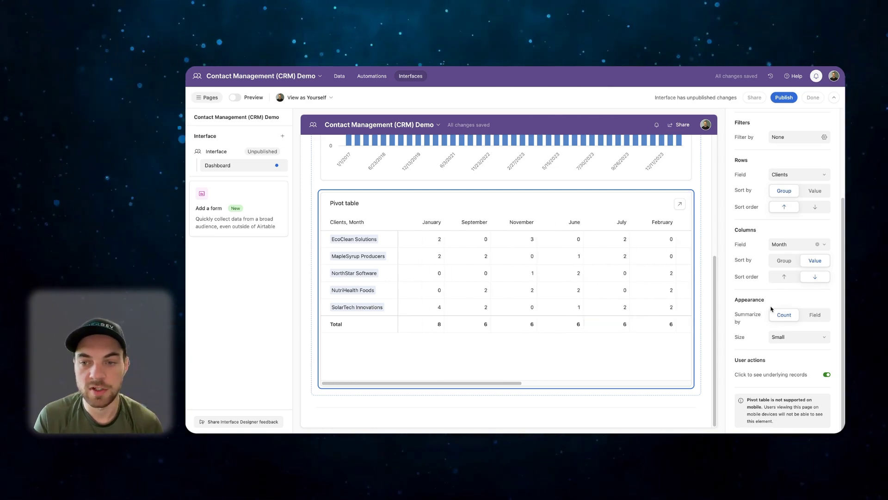
{"action": "left_click", "coordinate": [815, 315]}
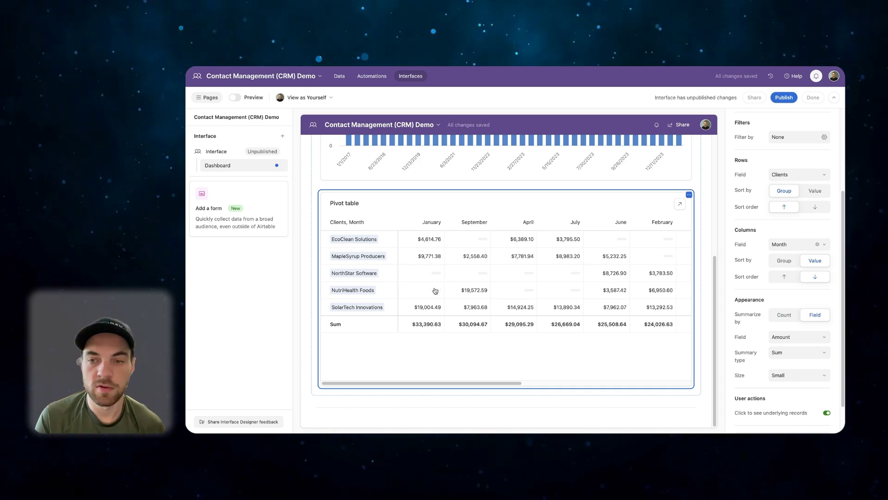
{"action": "left_click", "coordinate": [340, 76]}
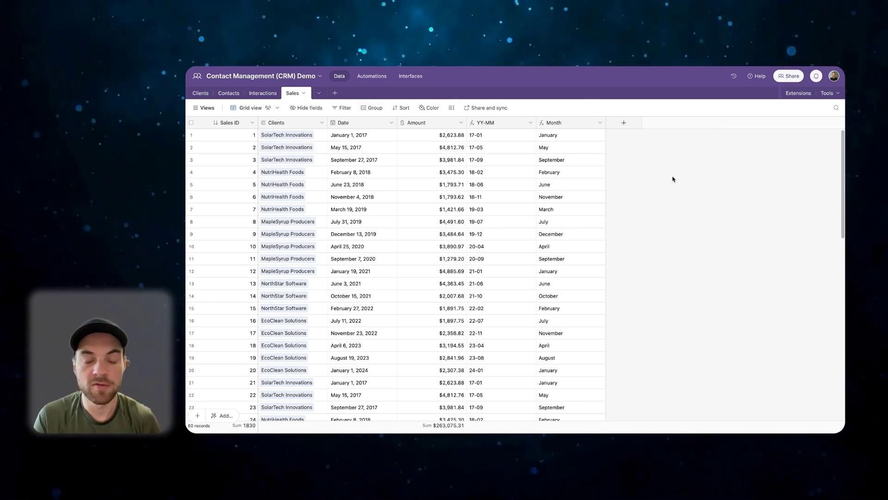
Create a blank Salesperson table and delete its Notes, Assignee and Status fields.
{"action": "left_click", "coordinate": [335, 93]}
{"action": "left_click", "coordinate": [387, 121]}
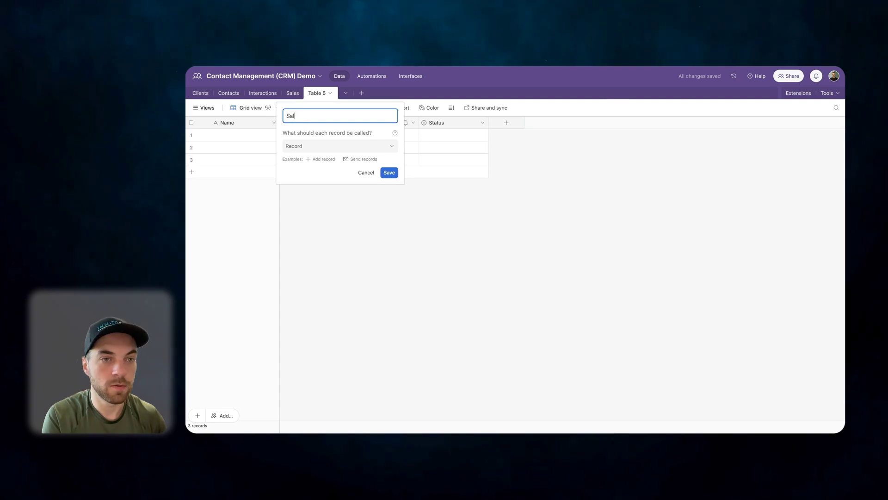
{"action": "key", "text": "Return"}
{"action": "left_click", "coordinate": [321, 124]}
{"action": "left_click", "coordinate": [439, 123], "text": "shift"}
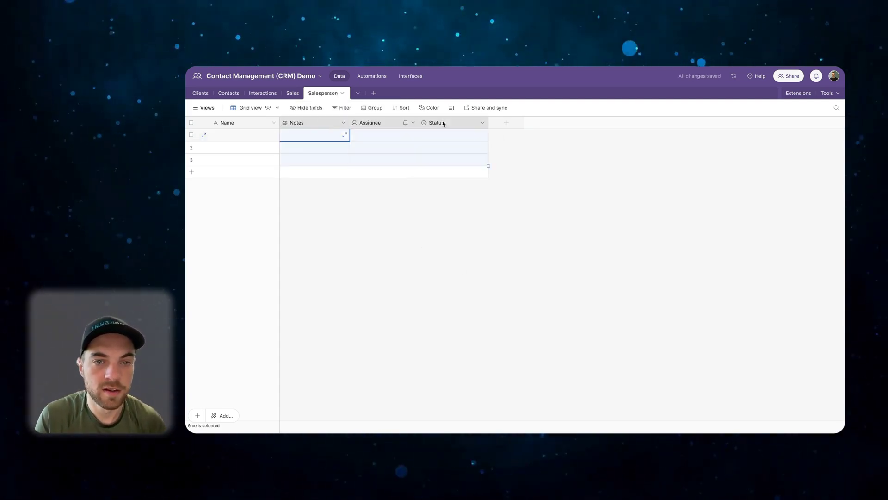
{"action": "right_click", "coordinate": [439, 123]}
{"action": "left_click", "coordinate": [326, 204]}
Enter three salespeople's names in the Name column, then narrow the column.
{"action": "left_click_drag", "start_coordinate": [279, 122], "coordinate": [358, 122]}
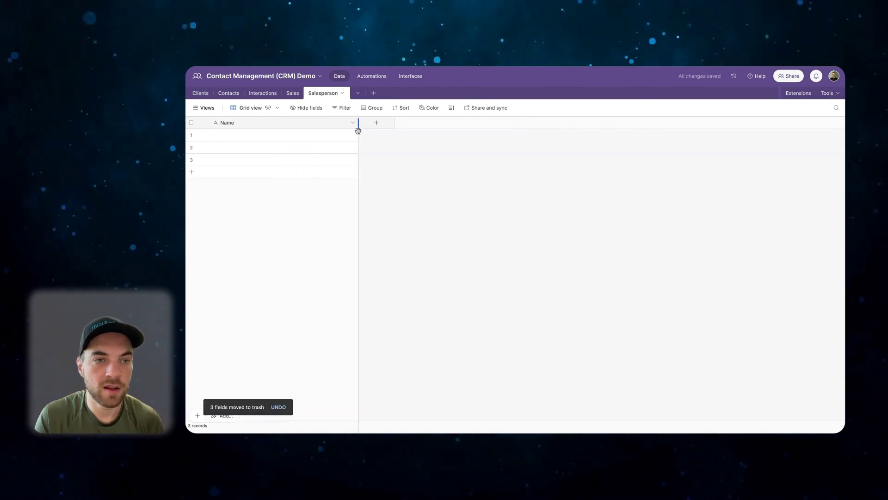
{"action": "left_click", "coordinate": [301, 135]}
{"action": "type", "text": "John "}
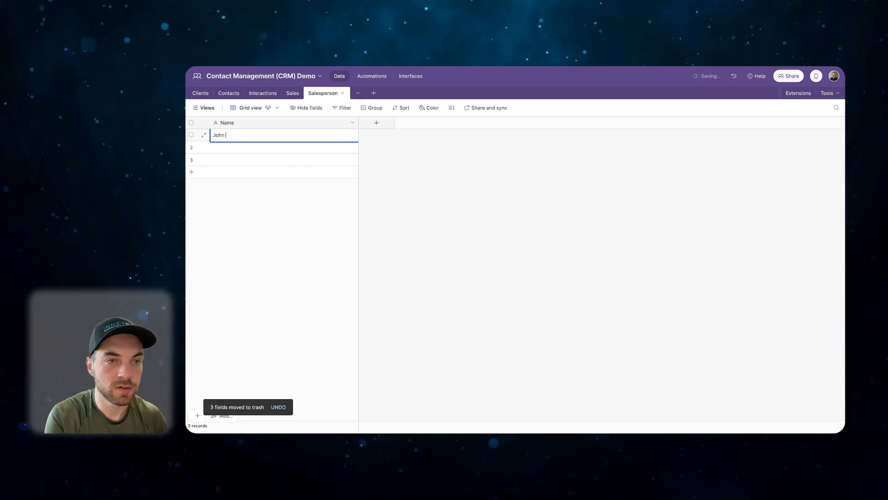
{"action": "type", "text": "Smith"}
{"action": "key", "text": "Return"}
{"action": "type", "text": "Jane Doe"}
{"action": "key", "text": "Return"}
{"action": "type", "text": "Bill Thomas"}
{"action": "left_click", "coordinate": [359, 162]}
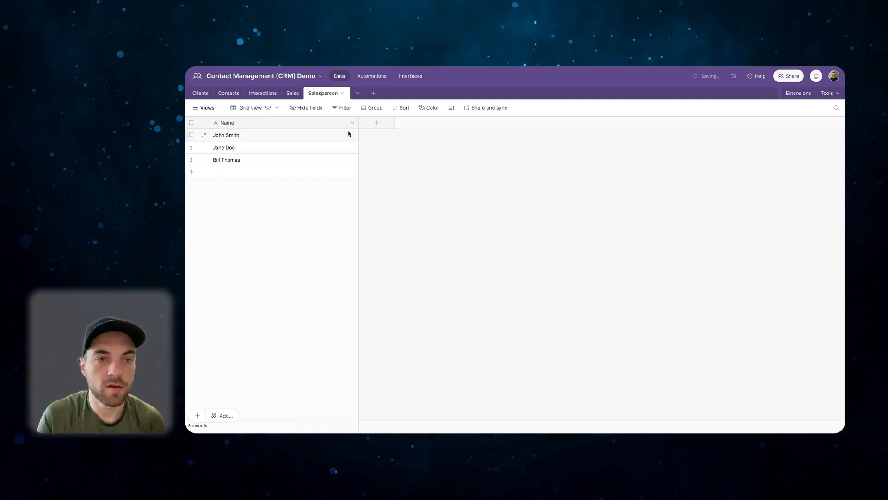
{"action": "left_click_drag", "start_coordinate": [360, 124], "coordinate": [322, 126]}
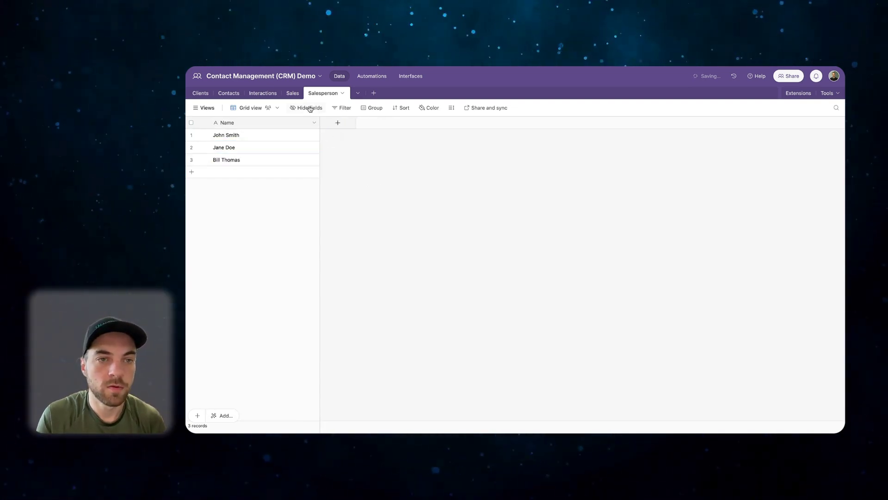
In the Sales table, create a Salesperson field of type Link to Salesperson.
{"action": "left_click", "coordinate": [293, 93]}
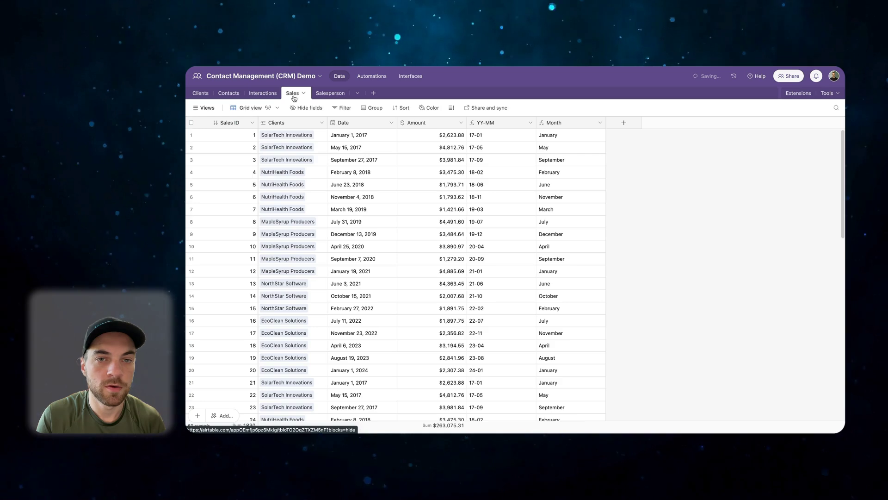
{"action": "left_click", "coordinate": [624, 123]}
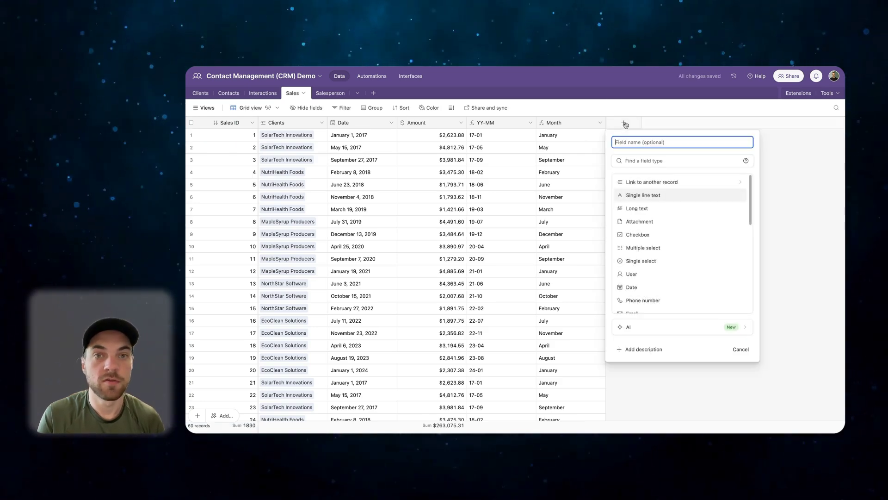
{"action": "key", "text": "Tab"}
{"action": "type", "text": "sale"}
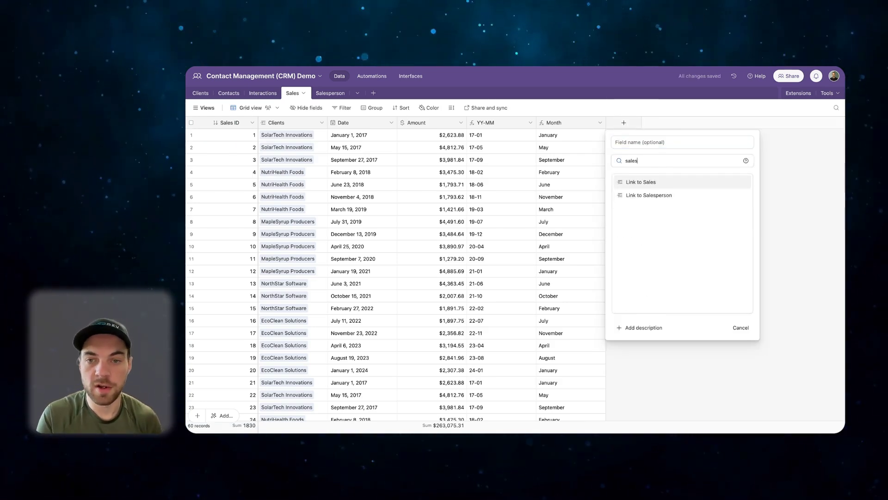
{"action": "left_click", "coordinate": [647, 198]}
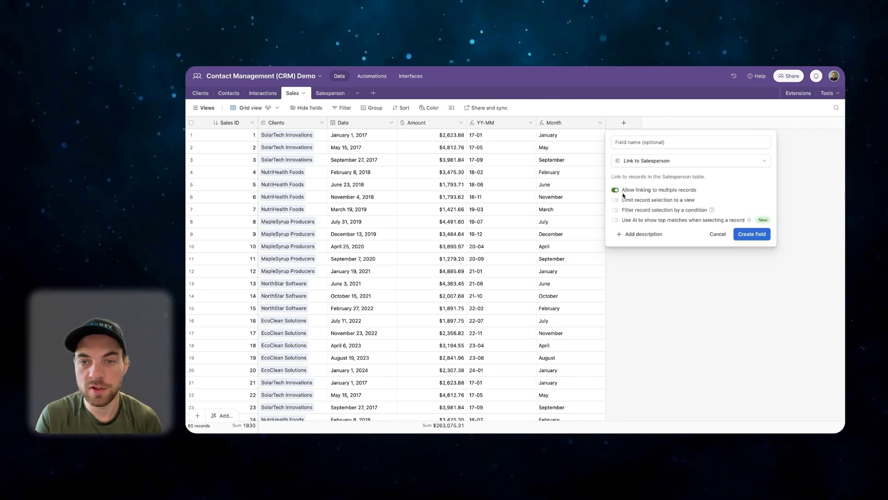
{"action": "left_click", "coordinate": [747, 238]}
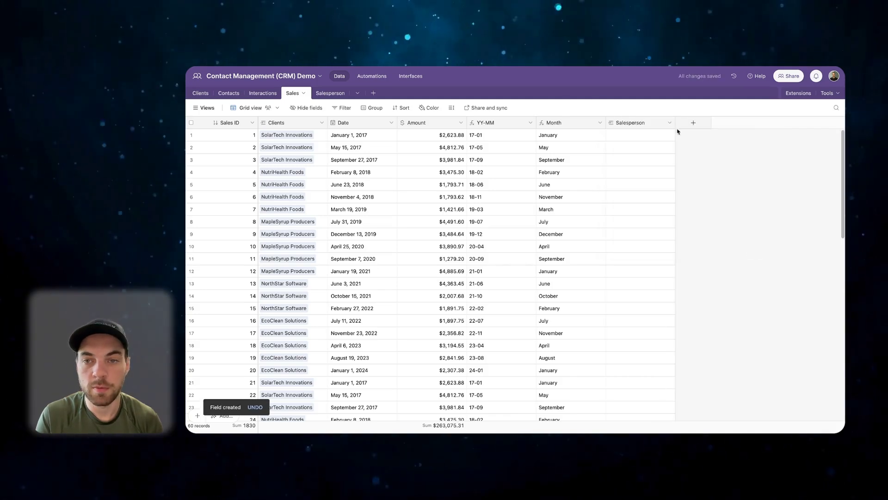
Assign the three salespeople to sales rows 1–19, 20–38 and 39 onward by fill-dragging.
{"action": "left_click", "coordinate": [622, 135]}
{"action": "left_click", "coordinate": [613, 135]}
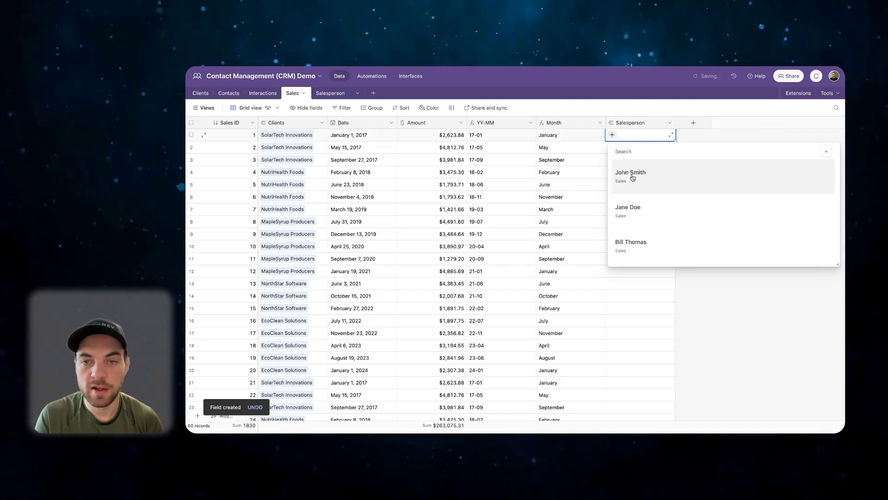
{"action": "left_click", "coordinate": [631, 171]}
{"action": "left_click_drag", "start_coordinate": [675, 141], "coordinate": [649, 366]}
{"action": "left_click", "coordinate": [636, 193]}
{"action": "left_click", "coordinate": [638, 242]}
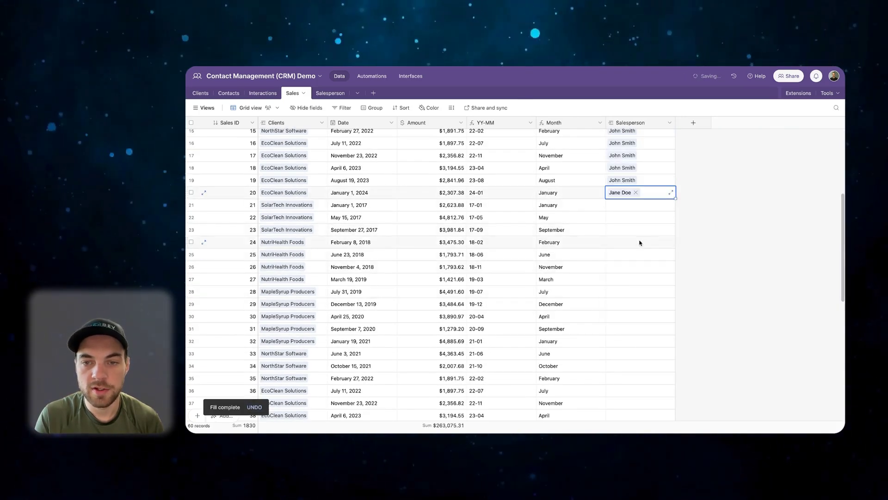
{"action": "left_click_drag", "start_coordinate": [674, 199], "coordinate": [692, 303]}
Widen the Sales column in the Salesperson table to show each person's linked sales.
{"action": "scroll", "coordinate": [691, 303], "scroll_direction": "up", "scroll_amount": 10}
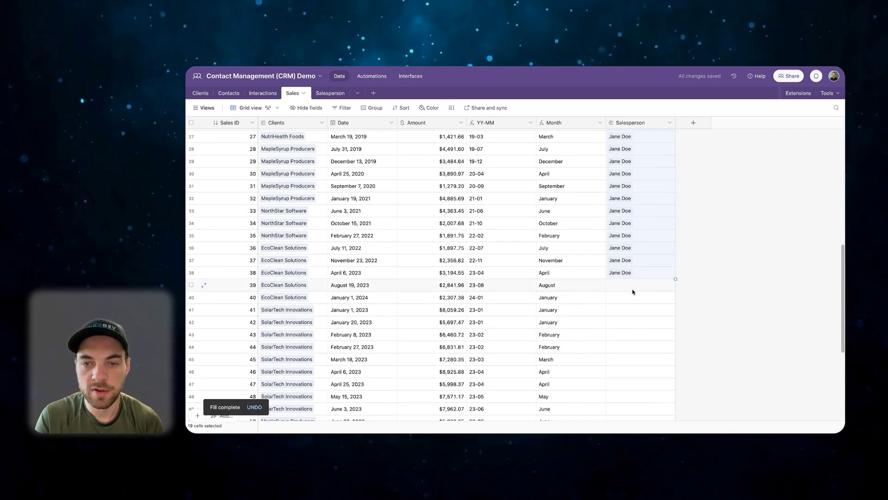
{"action": "left_click", "coordinate": [325, 93]}
{"action": "left_click_drag", "start_coordinate": [391, 124], "coordinate": [423, 125]}
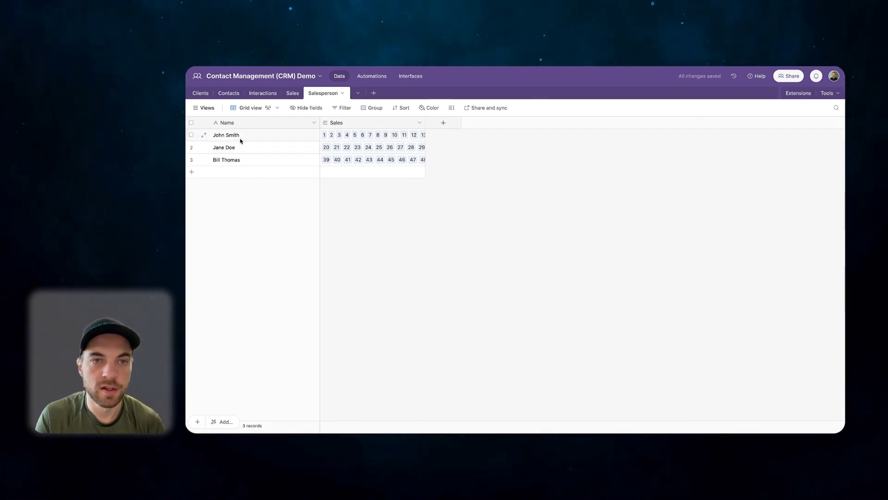
Duplicate the Clients-by-Month pivot table on the Dashboard and place the copy below the original.
{"action": "left_click", "coordinate": [410, 76]}
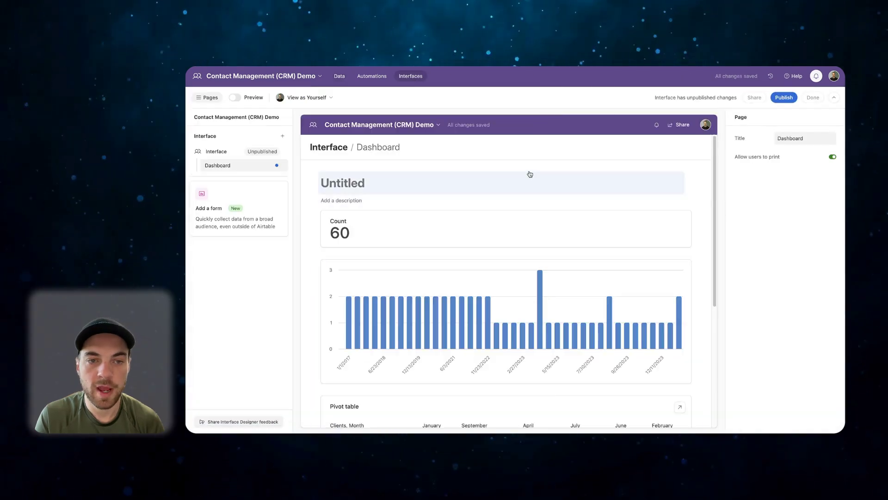
{"action": "scroll", "coordinate": [529, 174], "scroll_direction": "down", "scroll_amount": 5}
{"action": "left_click", "coordinate": [408, 208]}
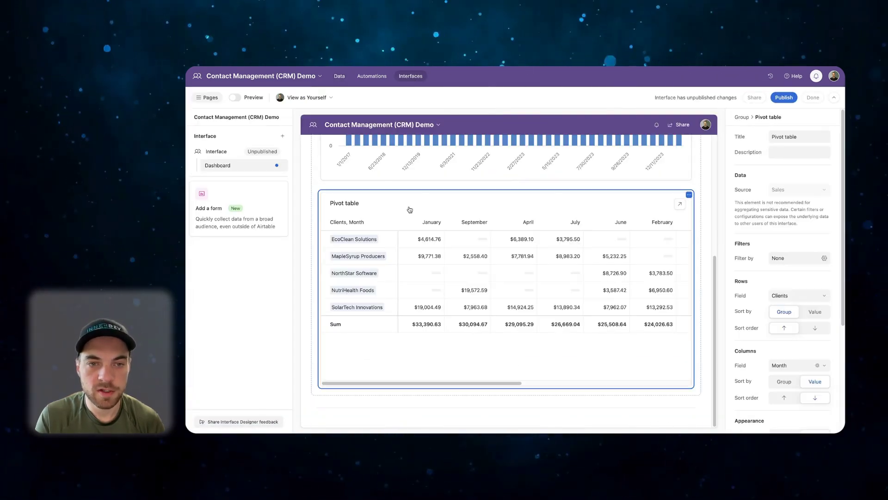
{"action": "left_click", "coordinate": [689, 195]}
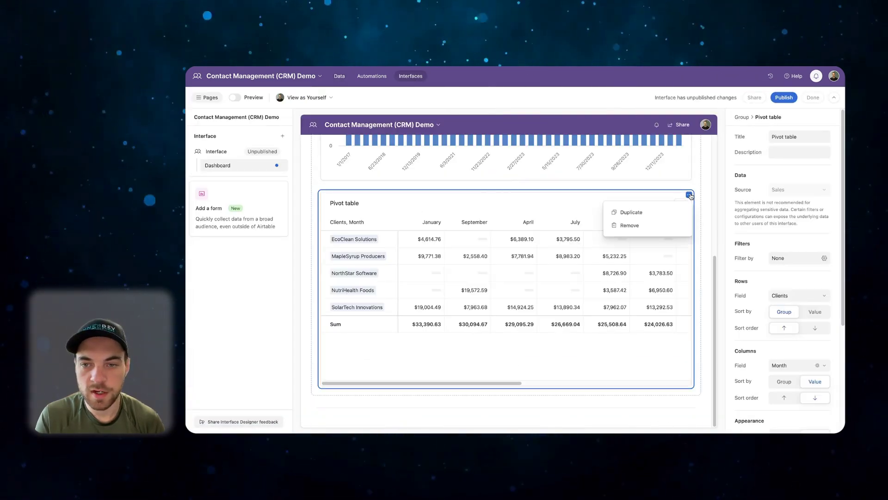
{"action": "left_click", "coordinate": [653, 224]}
{"action": "left_click_drag", "start_coordinate": [600, 274], "coordinate": [491, 399]}
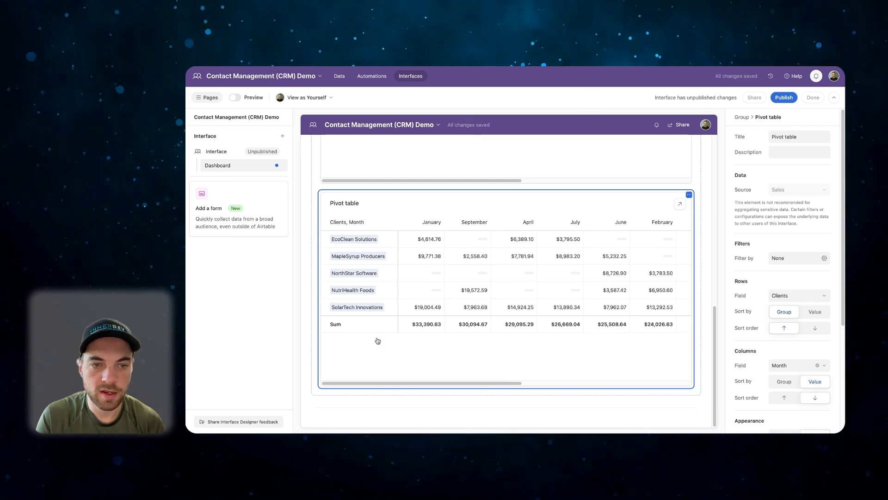
{"action": "scroll", "coordinate": [360, 303], "scroll_direction": "up", "scroll_amount": 5}
{"action": "scroll", "coordinate": [499, 276], "scroll_direction": "down", "scroll_amount": 5}
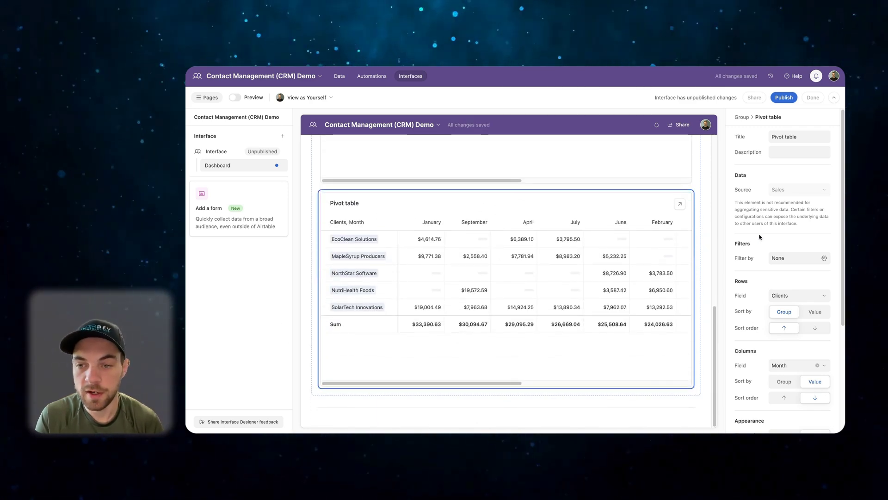
{"action": "scroll", "coordinate": [782, 259], "scroll_direction": "down", "scroll_amount": 3}
{"action": "left_click", "coordinate": [802, 237]}
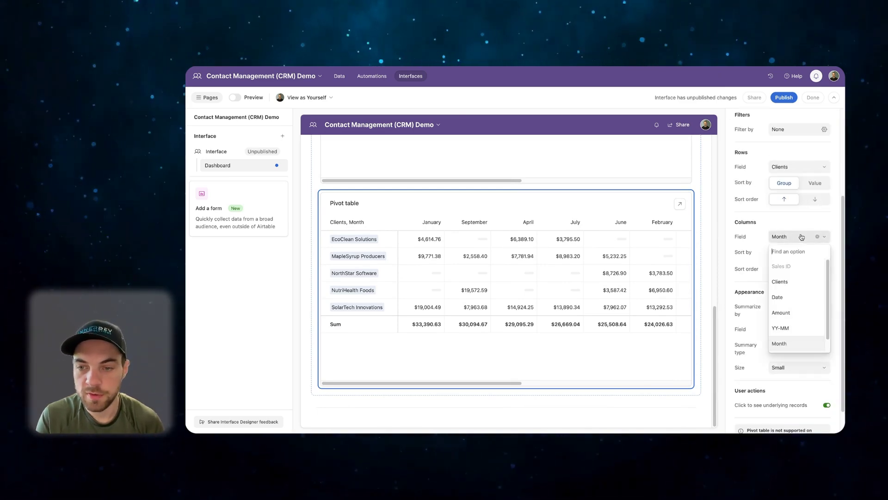
Change the copied pivot table's Columns field from Month to Salesperson.
{"action": "scroll", "coordinate": [791, 323], "scroll_direction": "down", "scroll_amount": 3}
{"action": "left_click", "coordinate": [790, 344]}
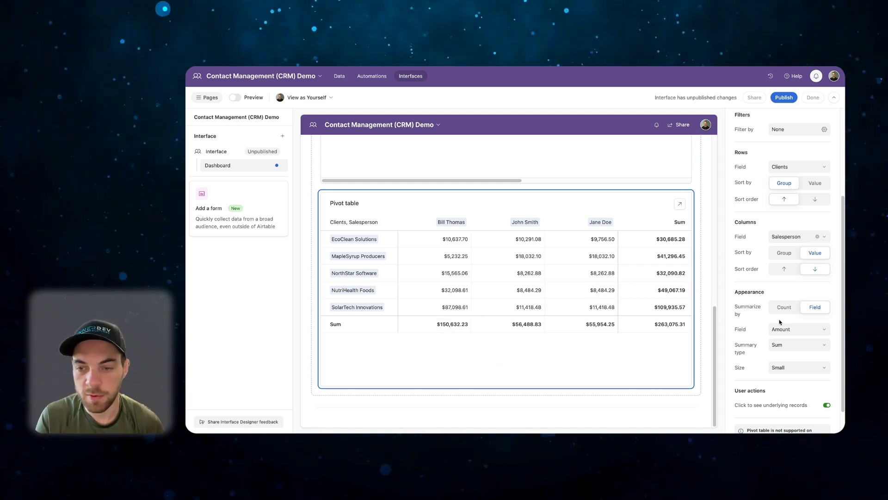
{"action": "scroll", "coordinate": [785, 322], "scroll_direction": "up", "scroll_amount": 3}
{"action": "scroll", "coordinate": [785, 321], "scroll_direction": "up", "scroll_amount": 1}
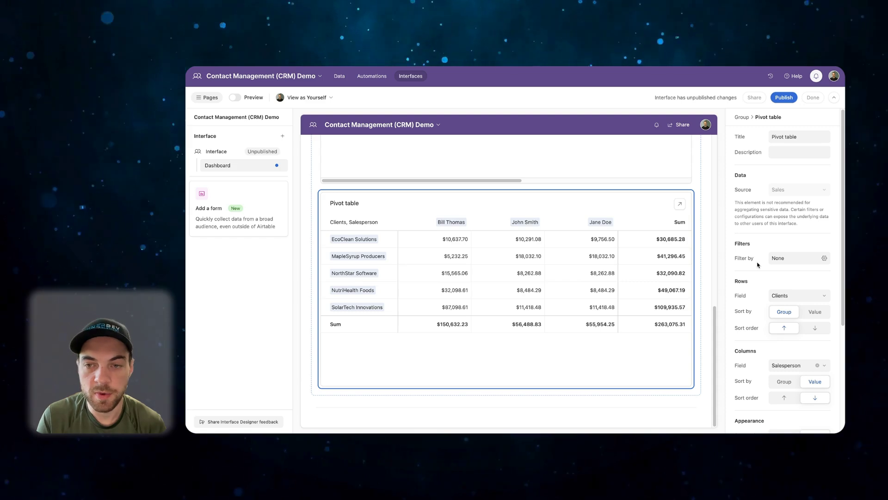
Filter the copied pivot table with the condition Date is within this calendar year.
{"action": "left_click", "coordinate": [782, 258]}
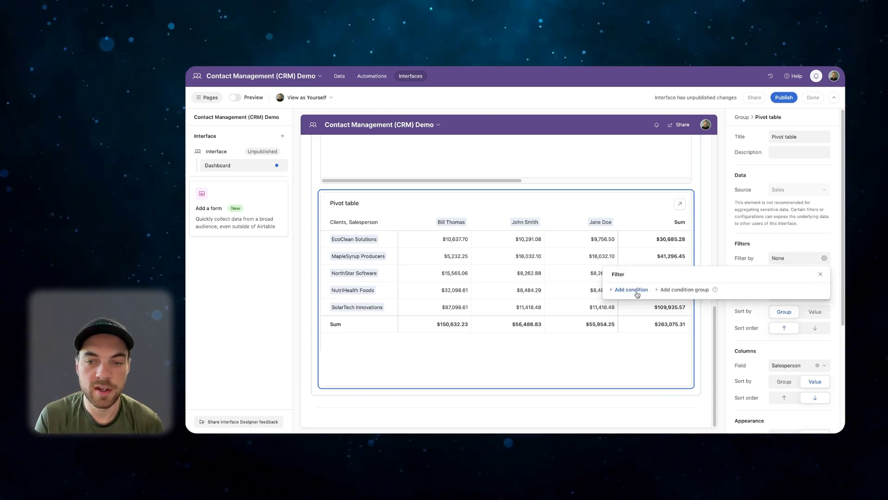
{"action": "left_click", "coordinate": [622, 290]}
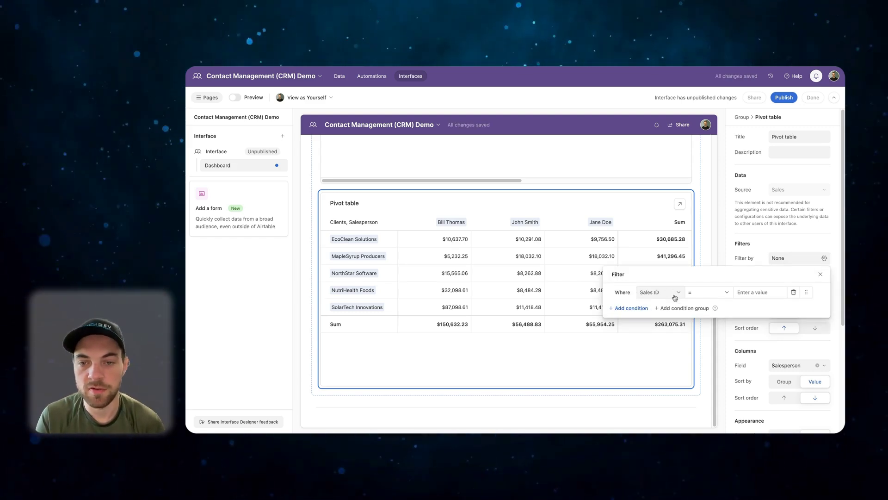
{"action": "left_click", "coordinate": [675, 296]}
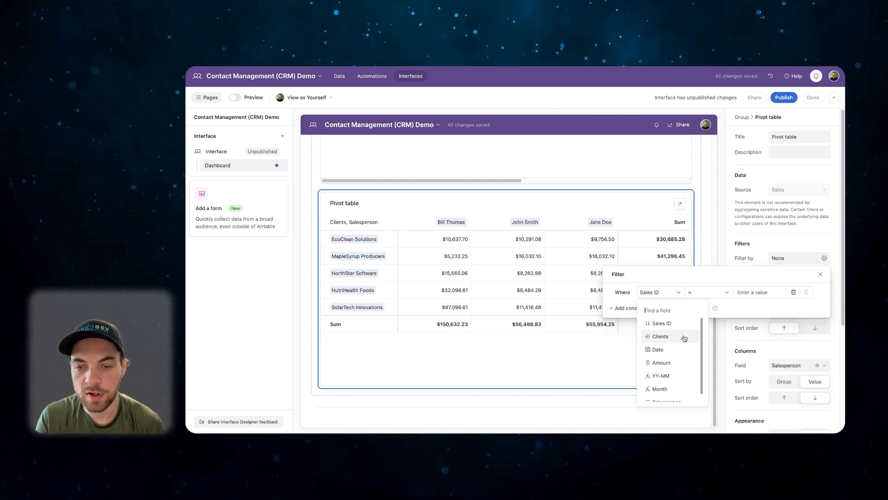
{"action": "left_click", "coordinate": [659, 349]}
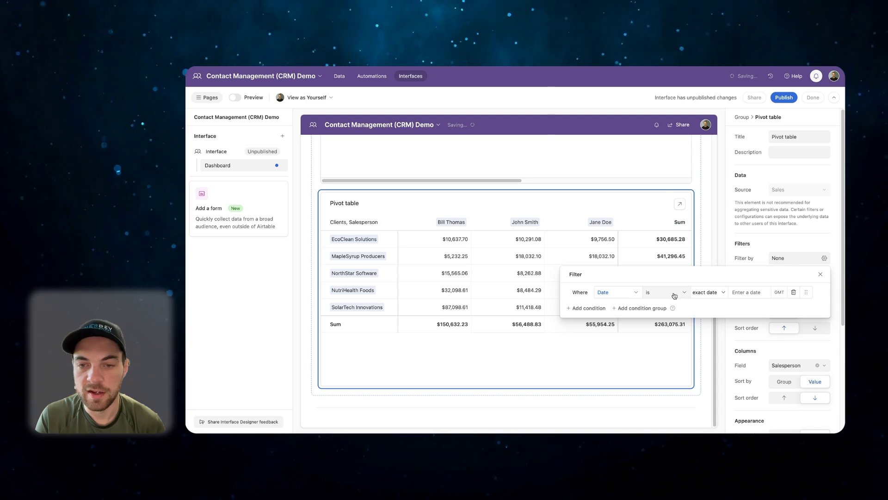
{"action": "left_click", "coordinate": [675, 295]}
{"action": "left_click", "coordinate": [674, 337]}
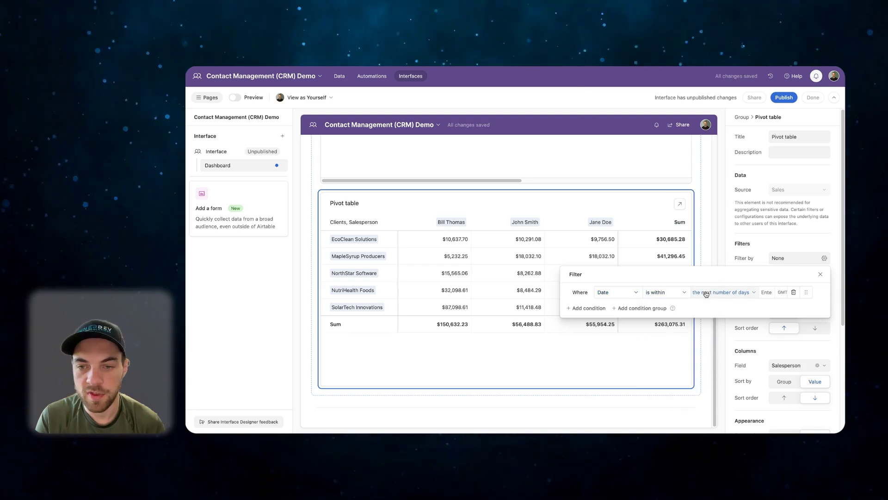
{"action": "left_click", "coordinate": [721, 292]}
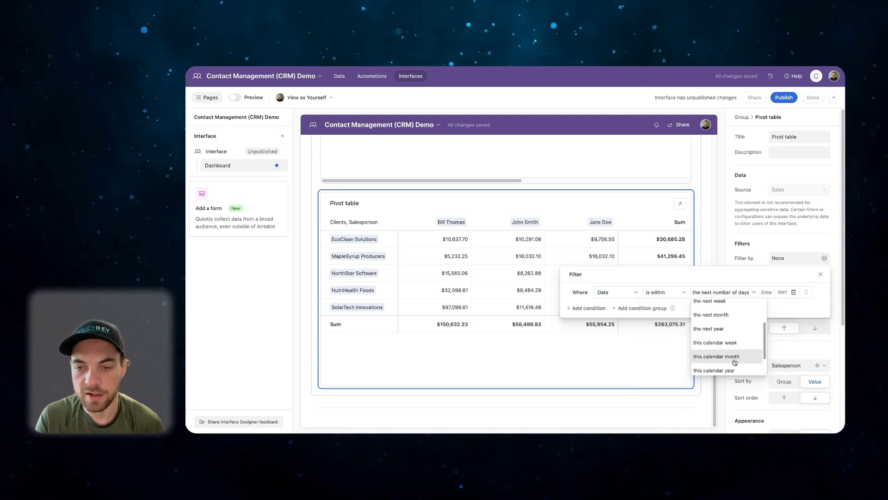
{"action": "left_click", "coordinate": [734, 367]}
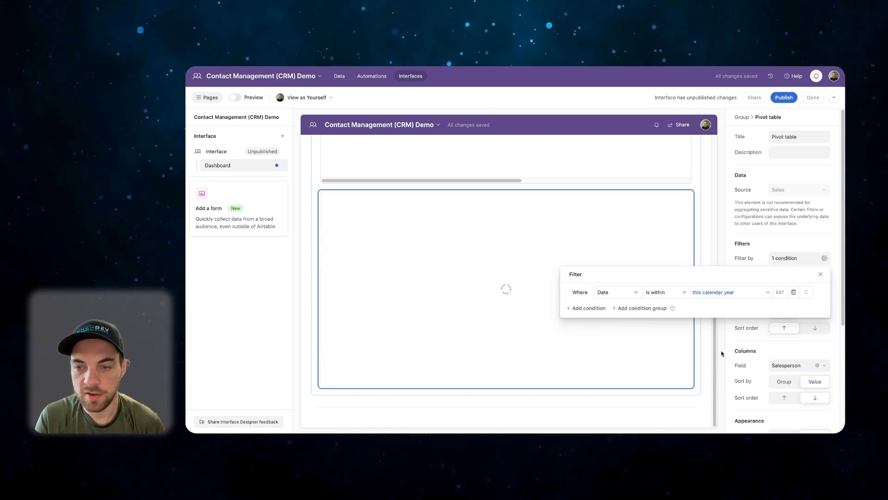
{"action": "left_click", "coordinate": [780, 244]}
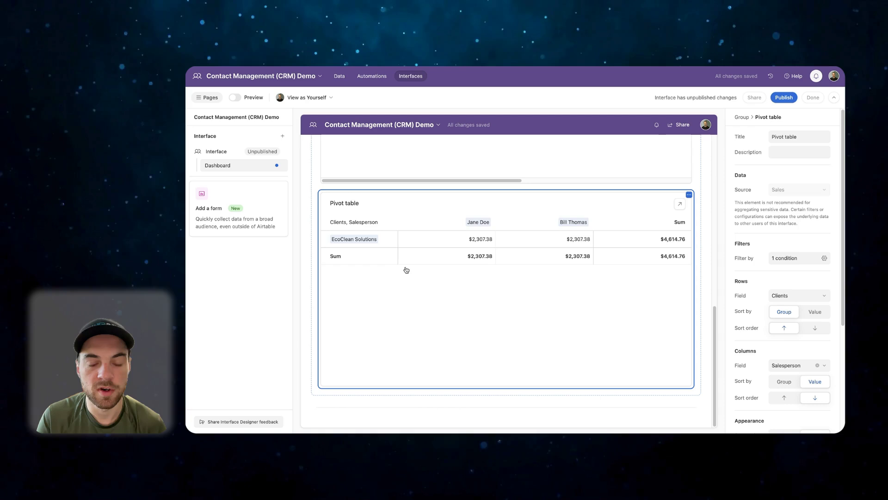